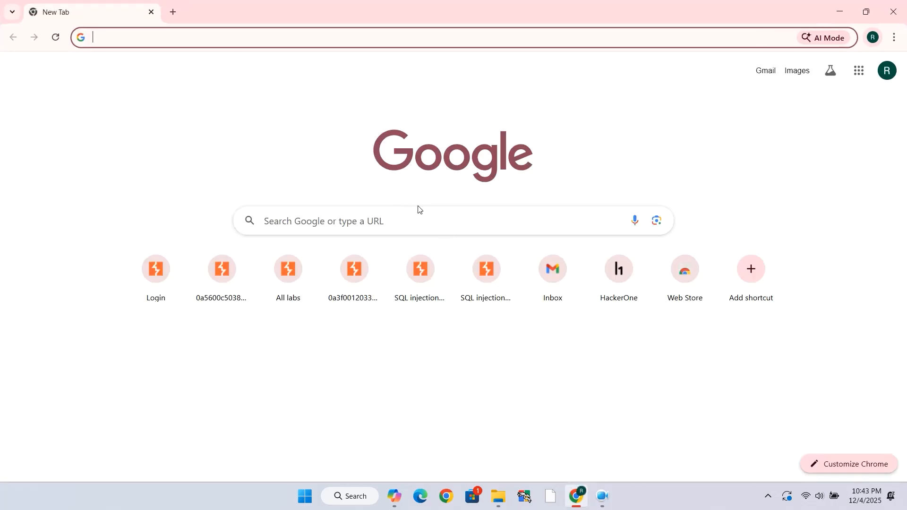
- Search the web for mysql and open the official MySQL website from the results
type("mysql")
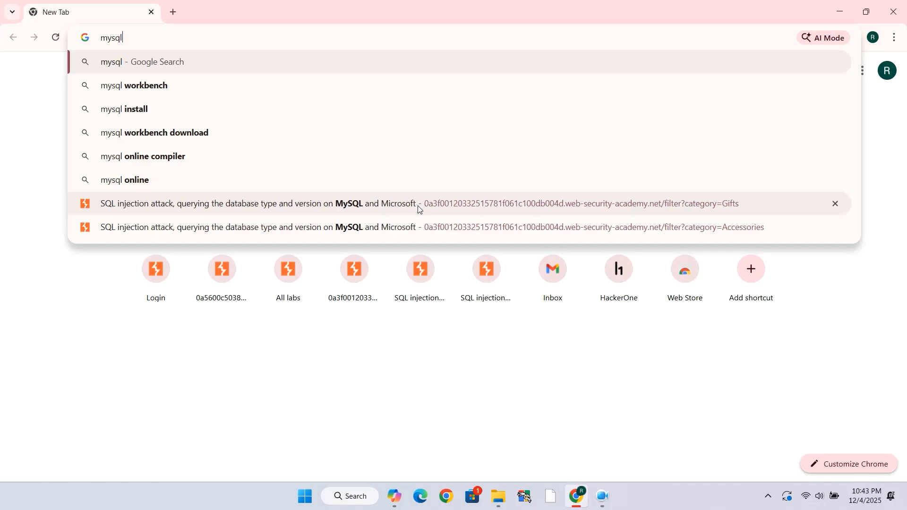
key("Return")
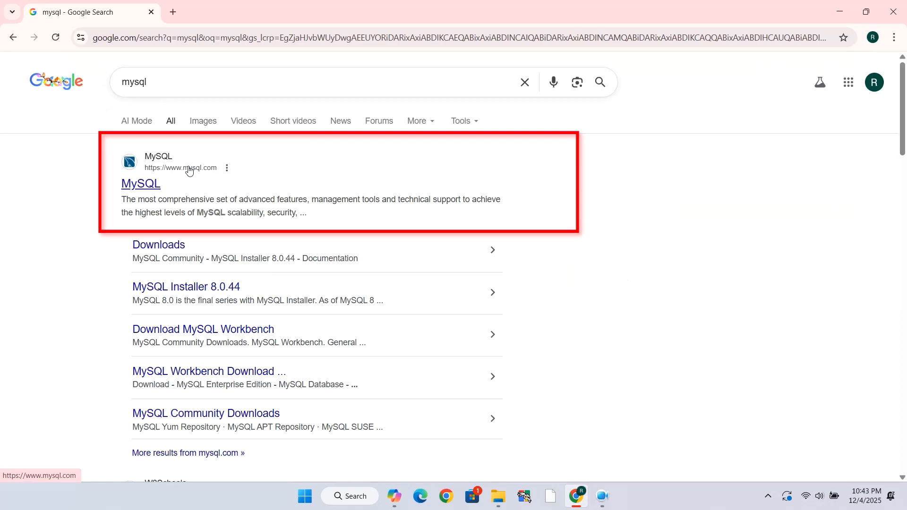
left_click(158, 188)
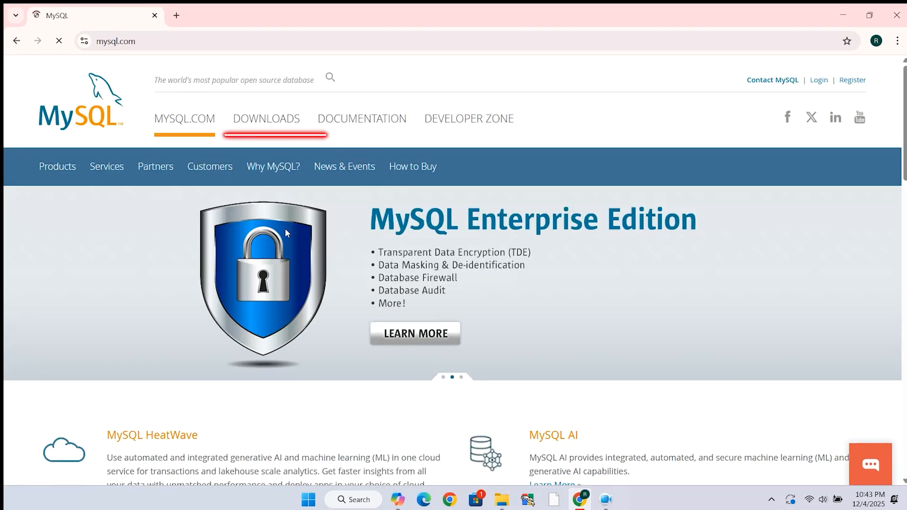
- Go to the MySQL Community downloads and open the MySQL Installer for Windows page
left_click(274, 123)
scroll(419, 250, "down", 5)
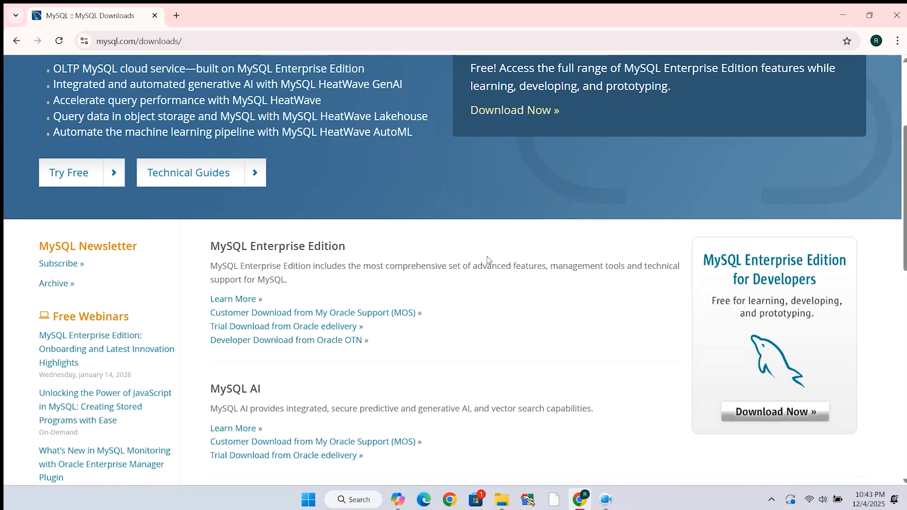
scroll(419, 251, "down", 5)
left_click(297, 355)
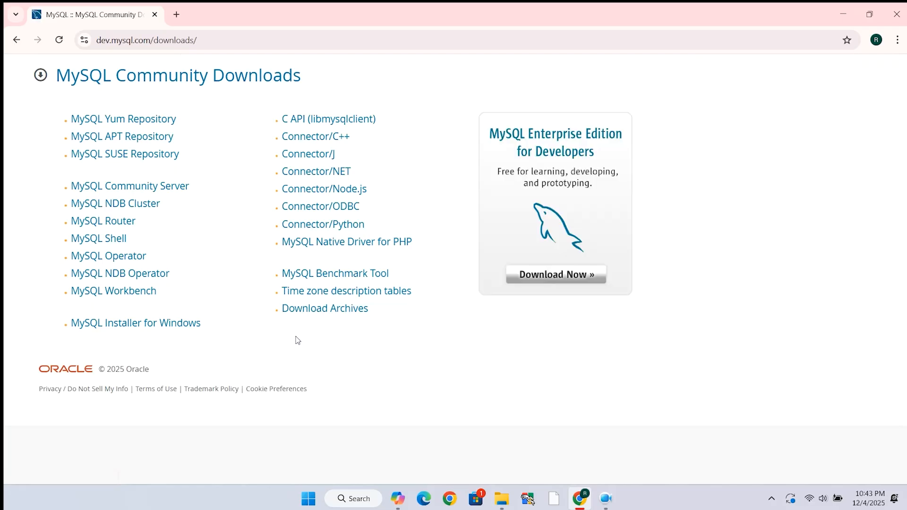
left_click(104, 329)
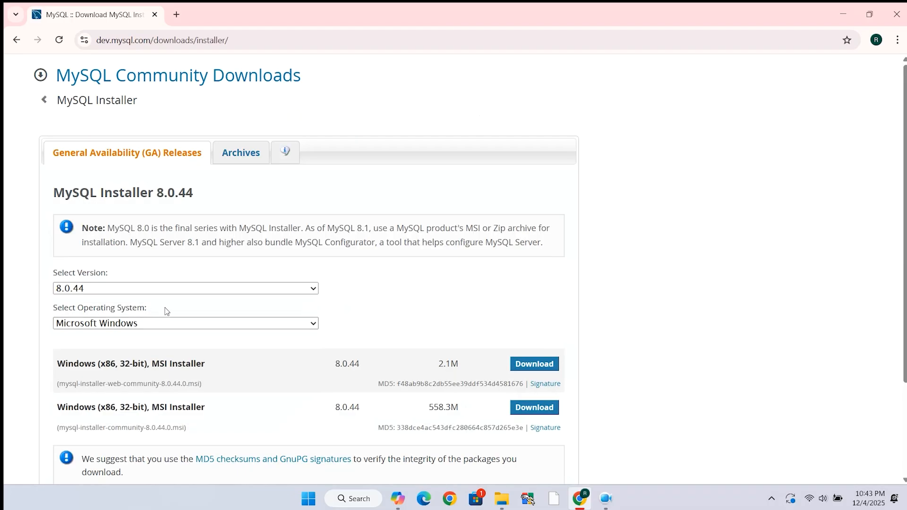
- Download the 558.3M offline MSI installer, version 8.0.44, without logging in or signing up for an Oracle account
scroll(221, 275, "down", 1)
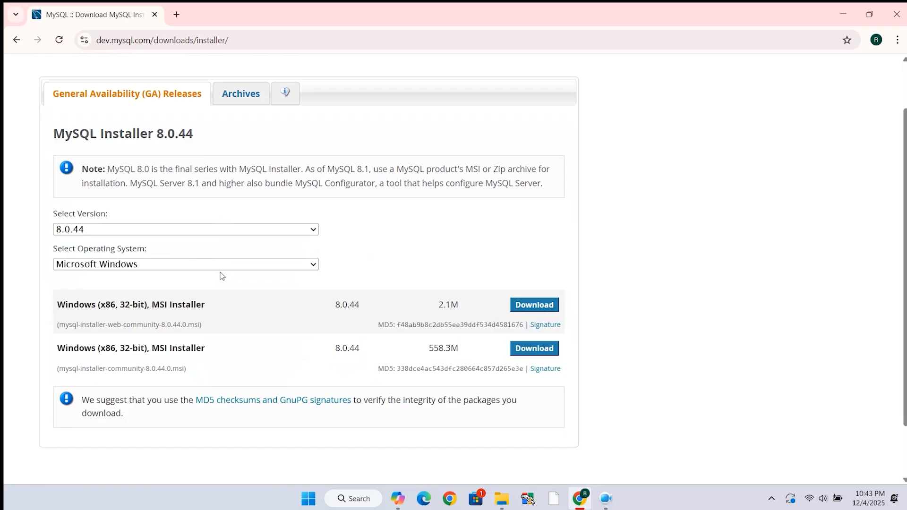
scroll(221, 275, "down", 1)
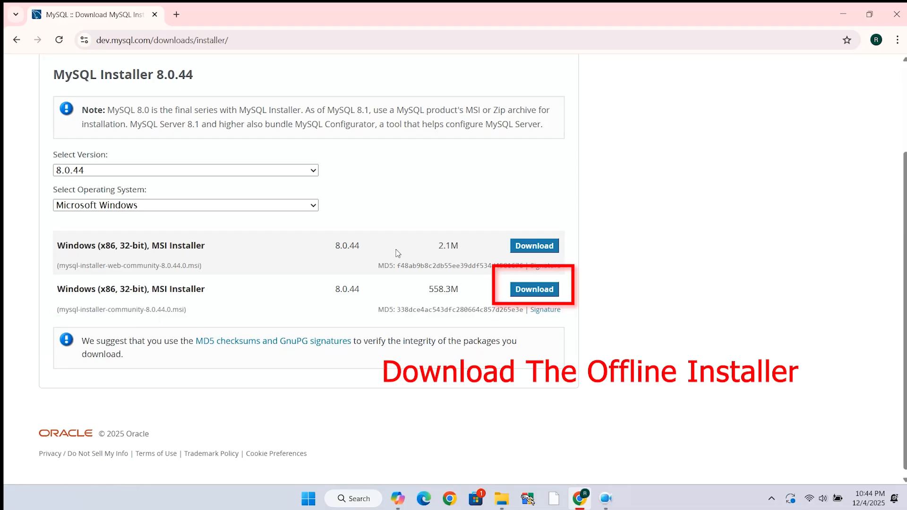
scroll(397, 252, "down", 1)
left_click(535, 292)
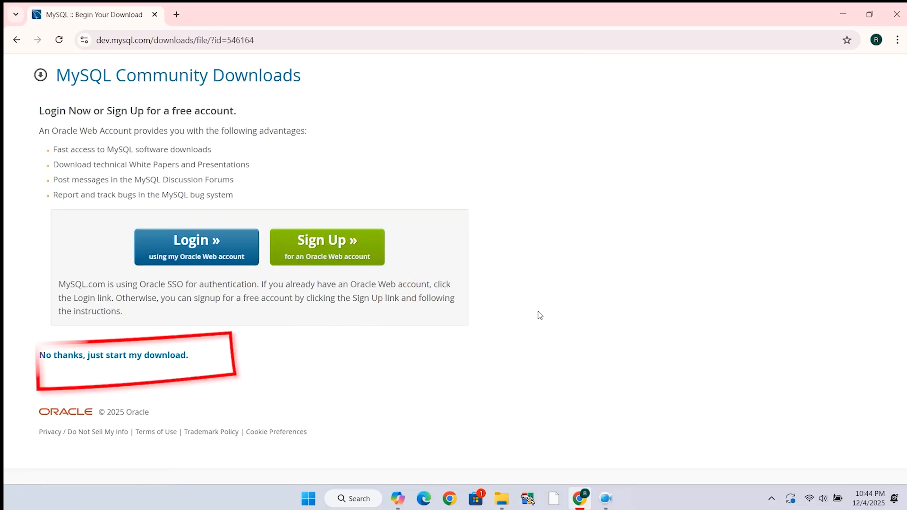
left_click(111, 359)
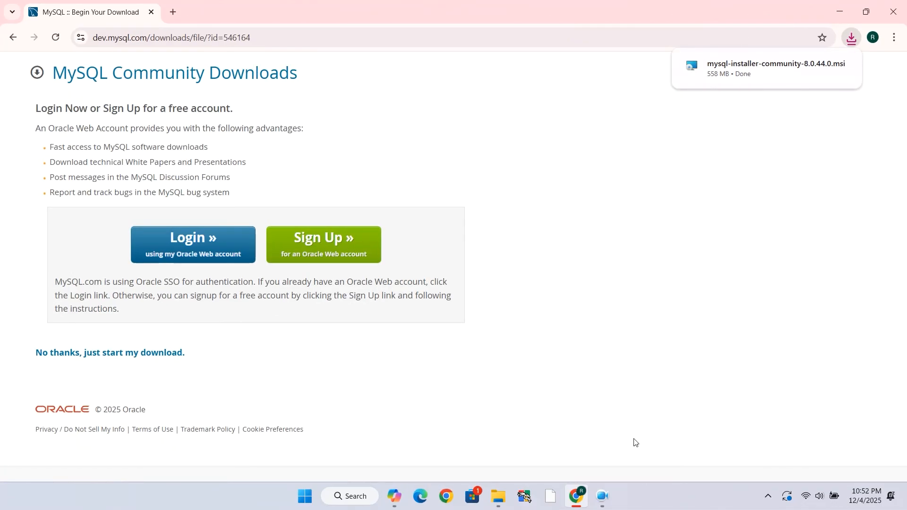
- Run the downloaded mysql-installer-community-8.0.44.0.msi from its folder, minimize open windows, and allow the installer to make changes to the device
left_click(851, 38)
left_click(820, 90)
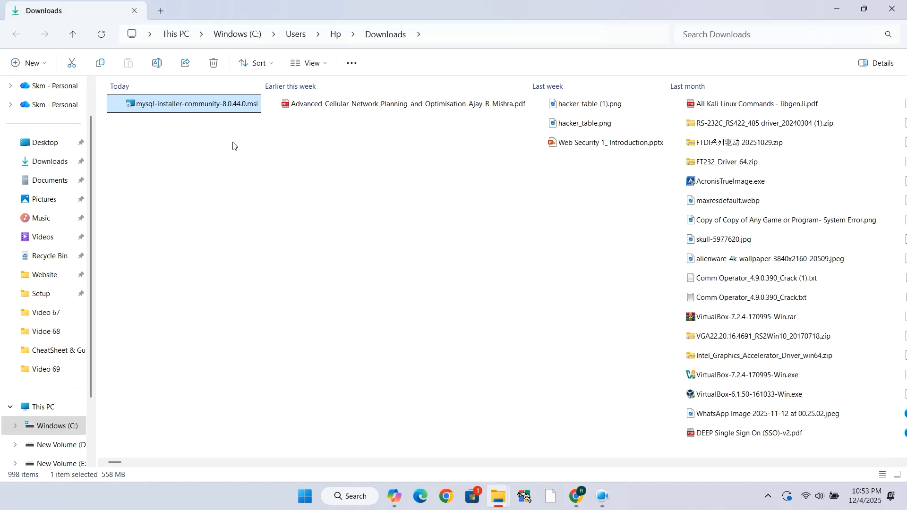
double_click(182, 105)
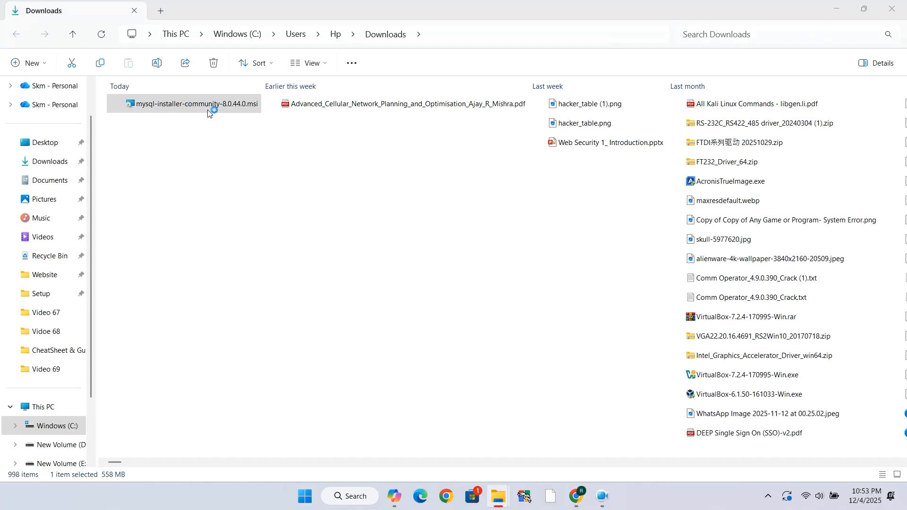
left_click(836, 9)
left_click(836, 8)
left_click(406, 334)
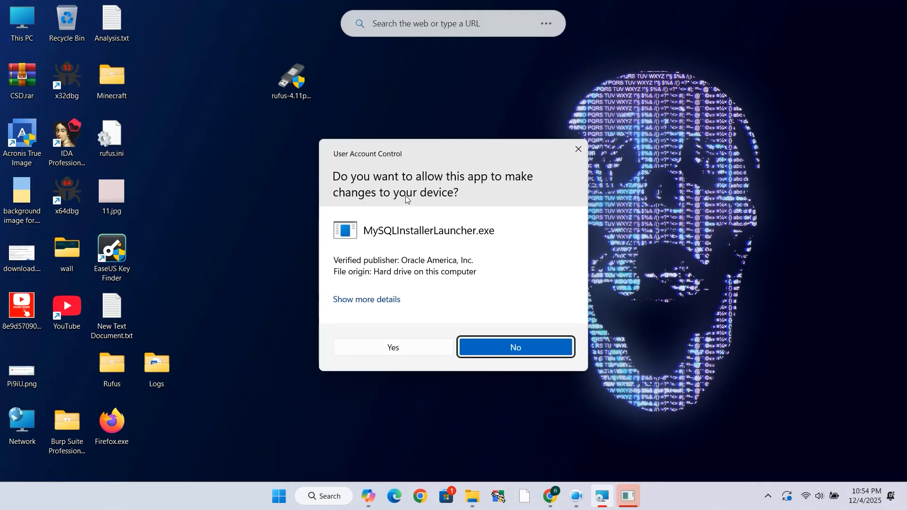
left_click(405, 348)
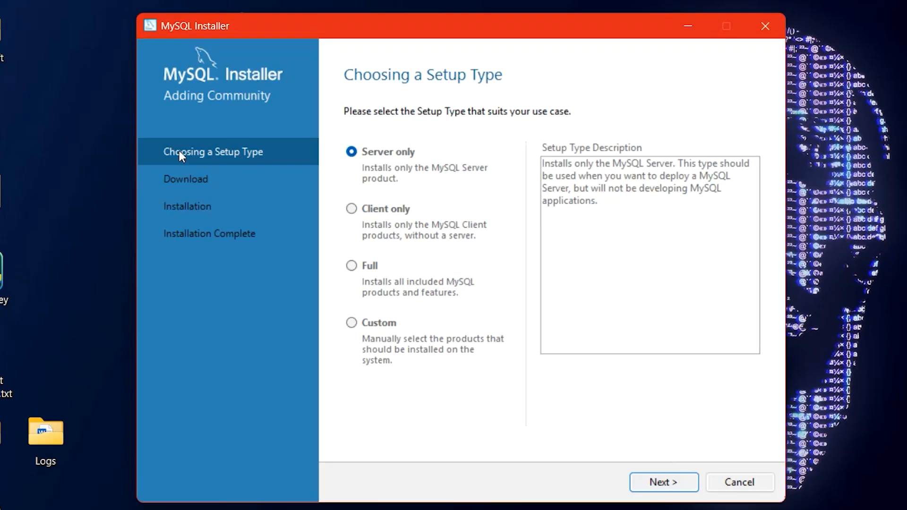
- Choose the Custom setup type and add MySQL Server 8.0.44 - X64 to the products to be installed
left_click(353, 325)
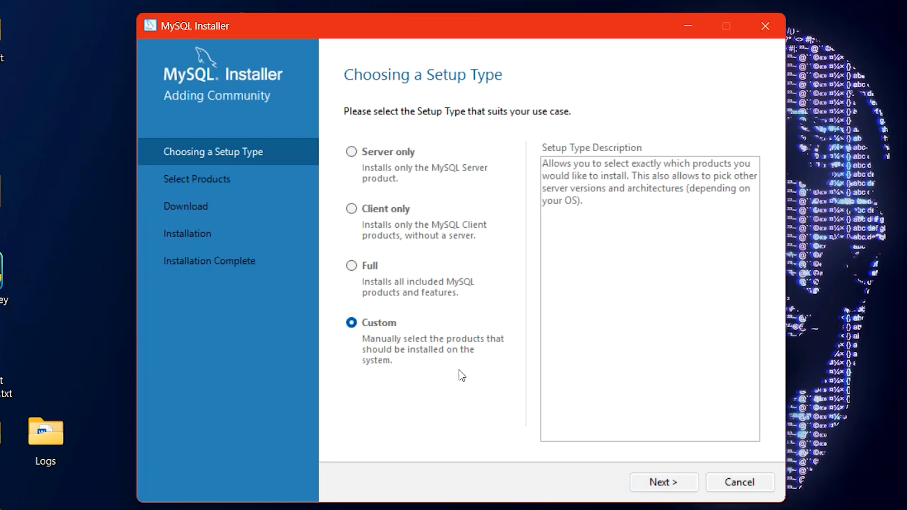
left_click(654, 482)
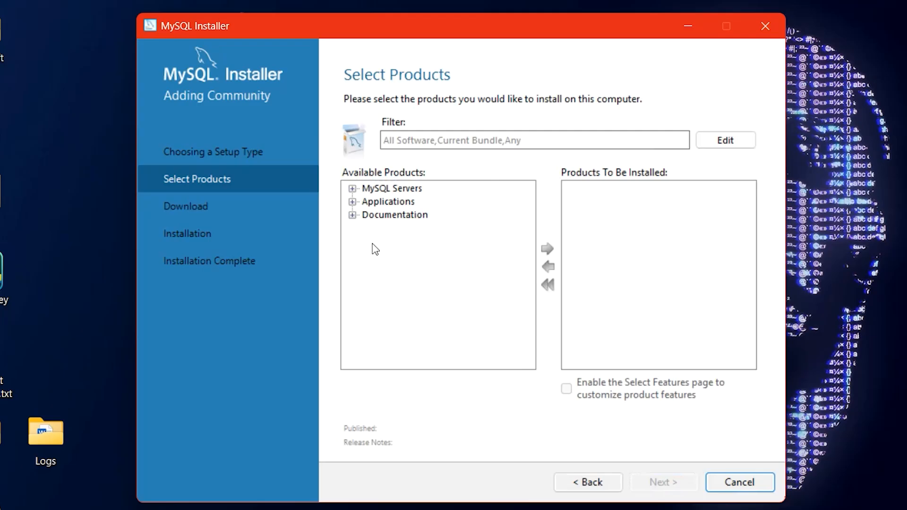
left_click(352, 188)
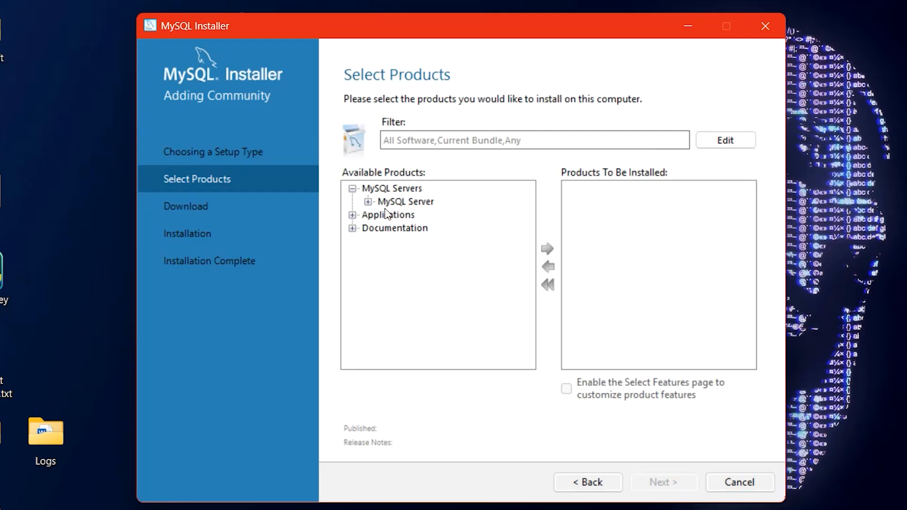
left_click(368, 201)
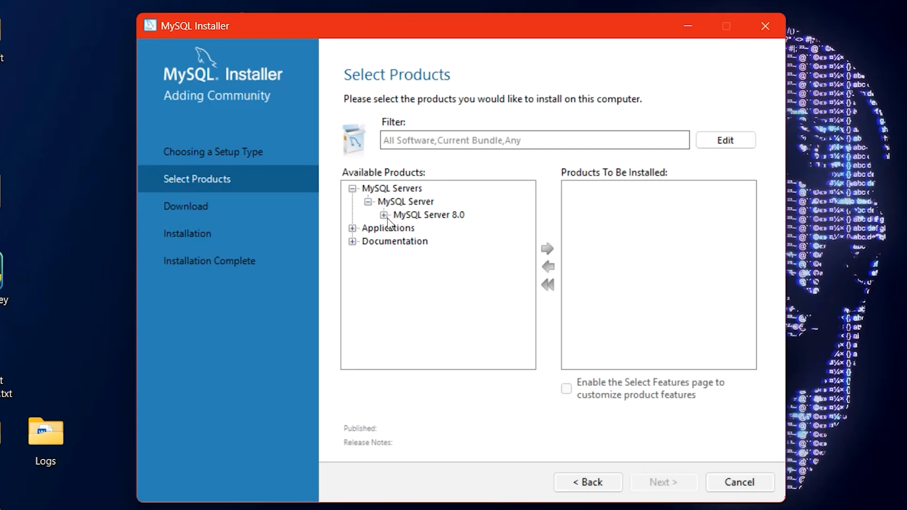
left_click(383, 215)
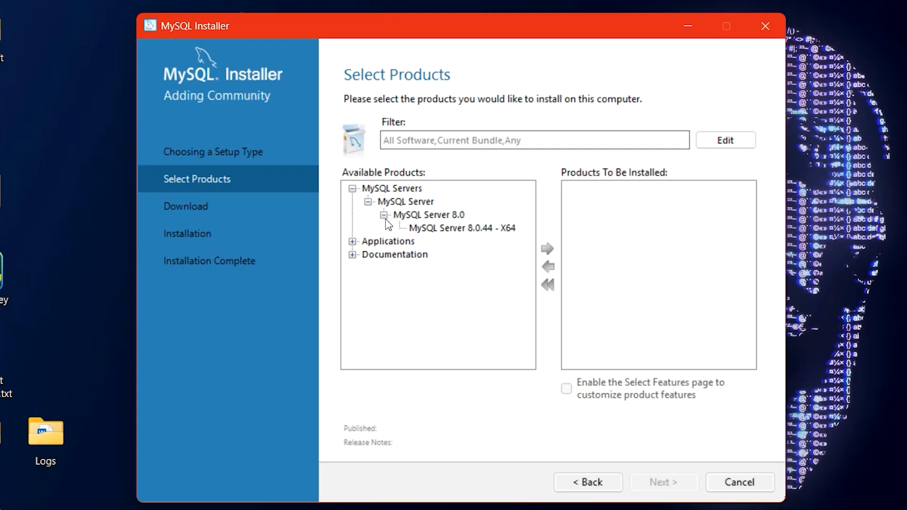
left_click(442, 231)
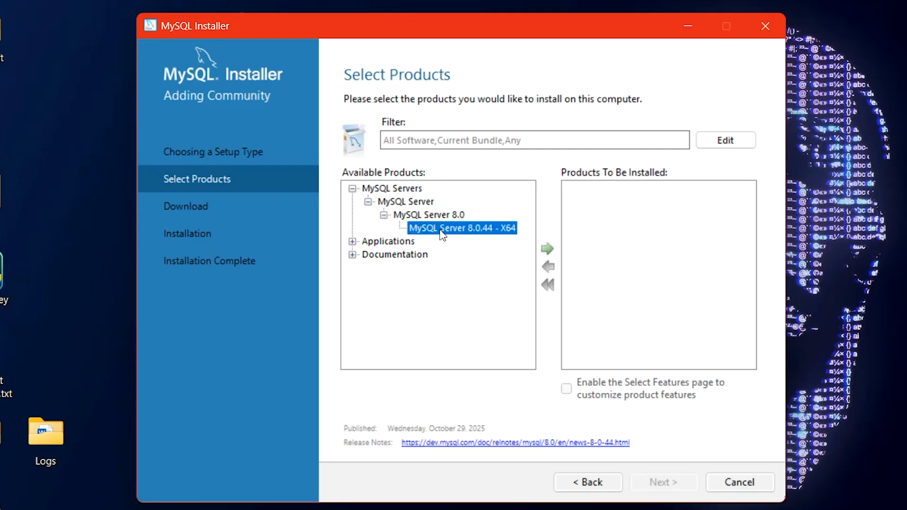
left_click(547, 249)
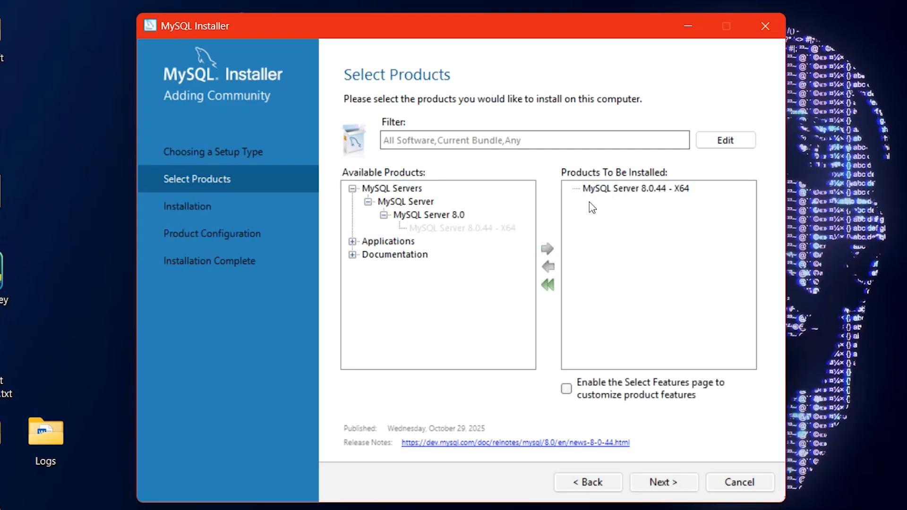
- Add MySQL Workbench 8.0.44 - X64 from Applications to the products to be installed
left_click(352, 242)
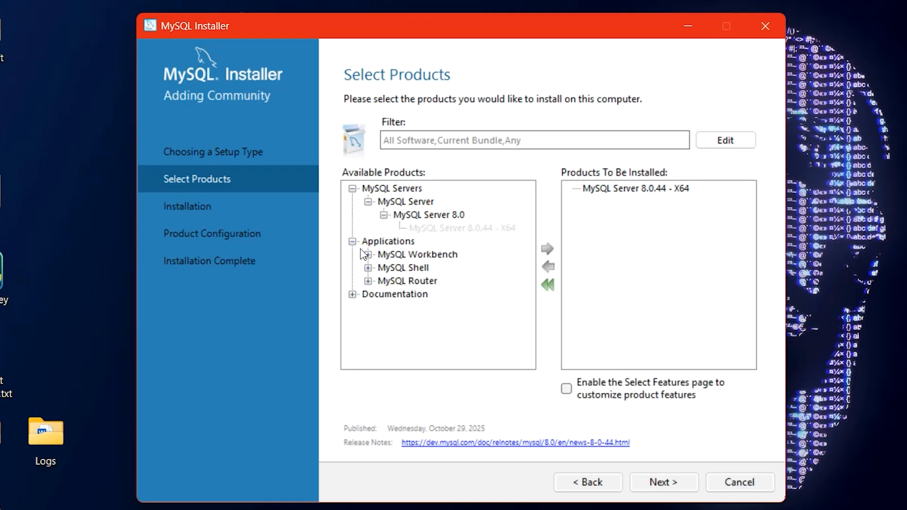
left_click(367, 255)
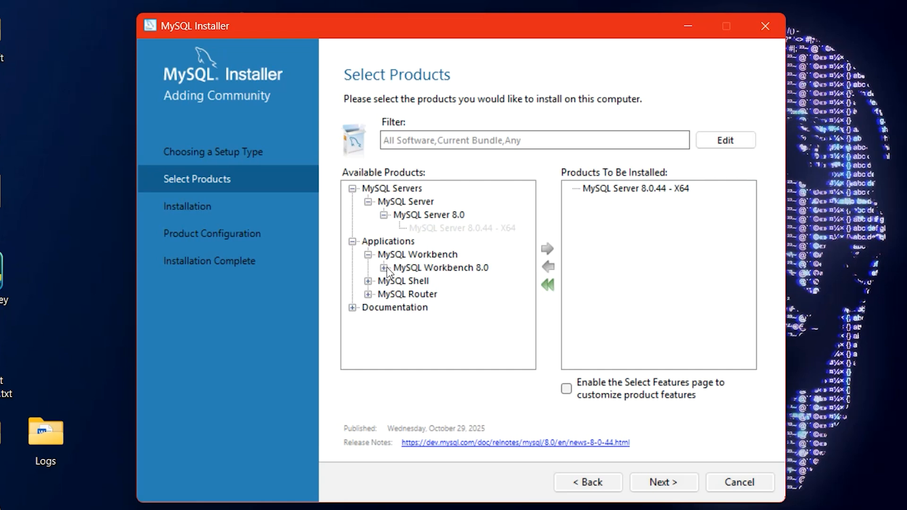
left_click(384, 268)
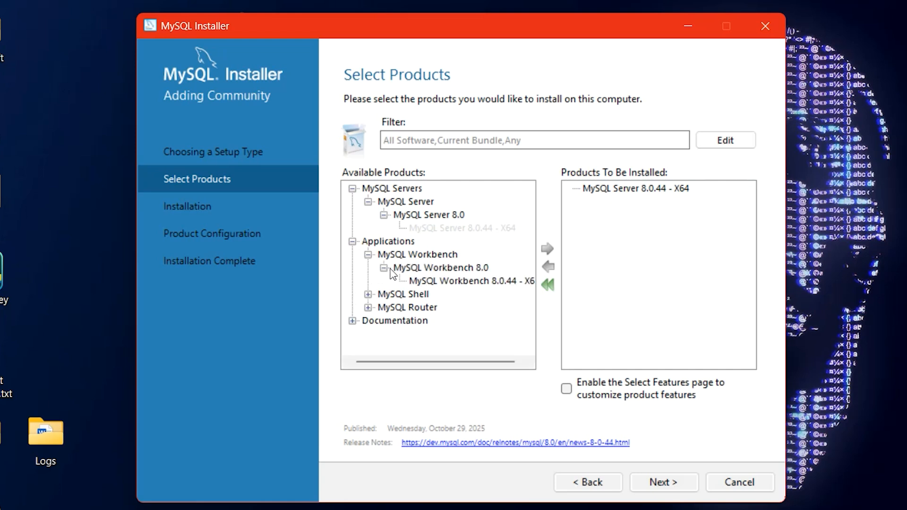
left_click(443, 283)
left_click(547, 249)
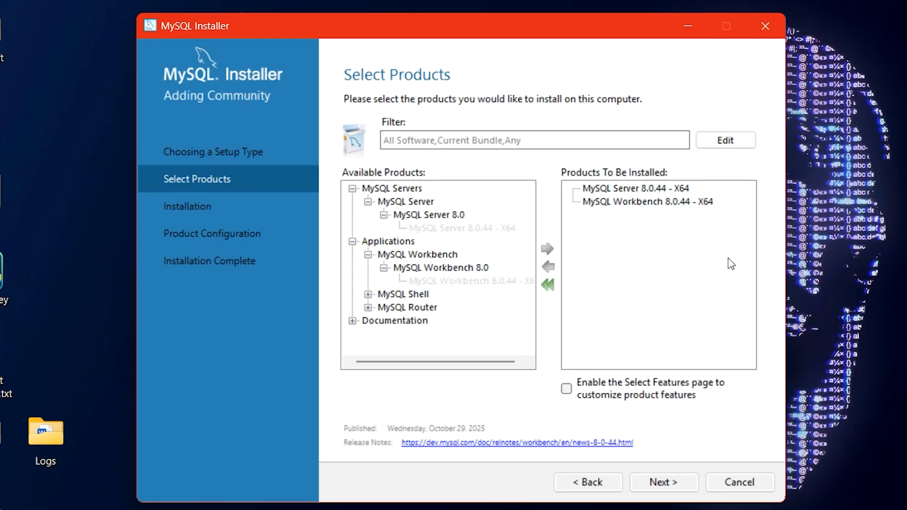
- Add MySQL Shell 8.0.44 - X64 from Applications to the products to be installed
left_click(368, 294)
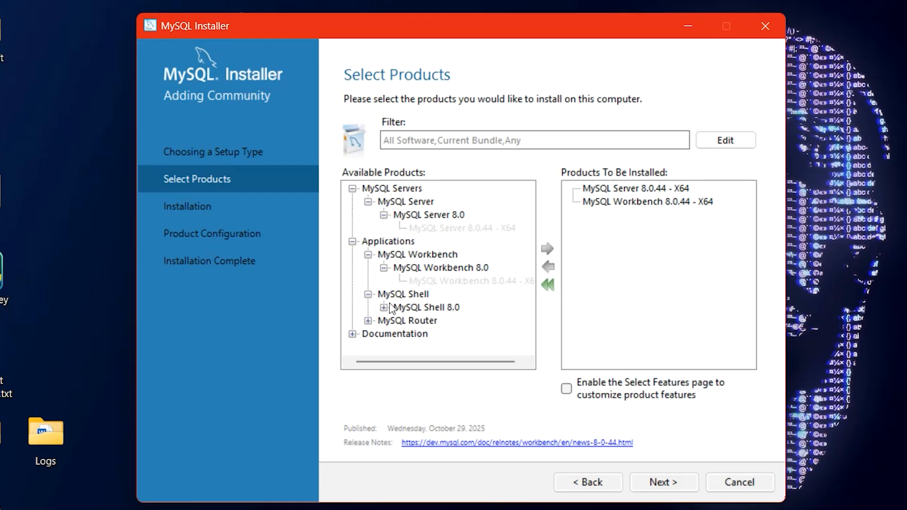
left_click(384, 307)
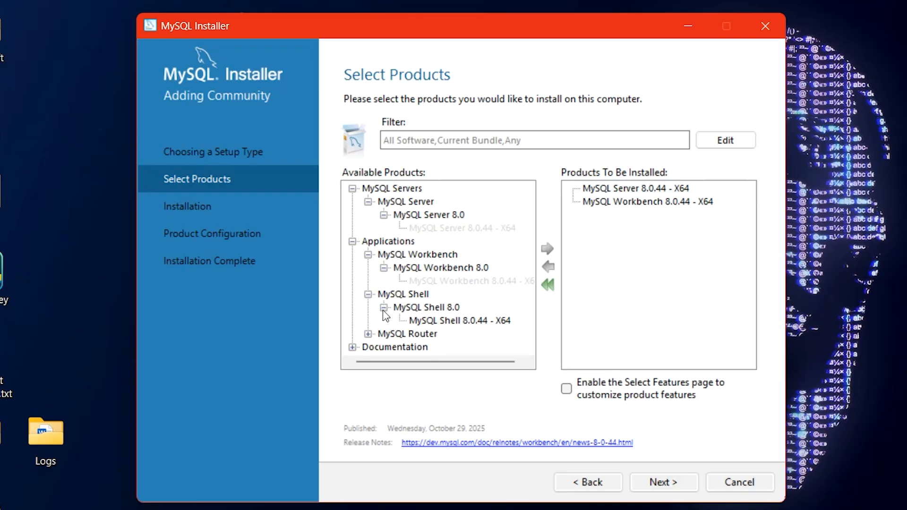
left_click(415, 320)
left_click(552, 250)
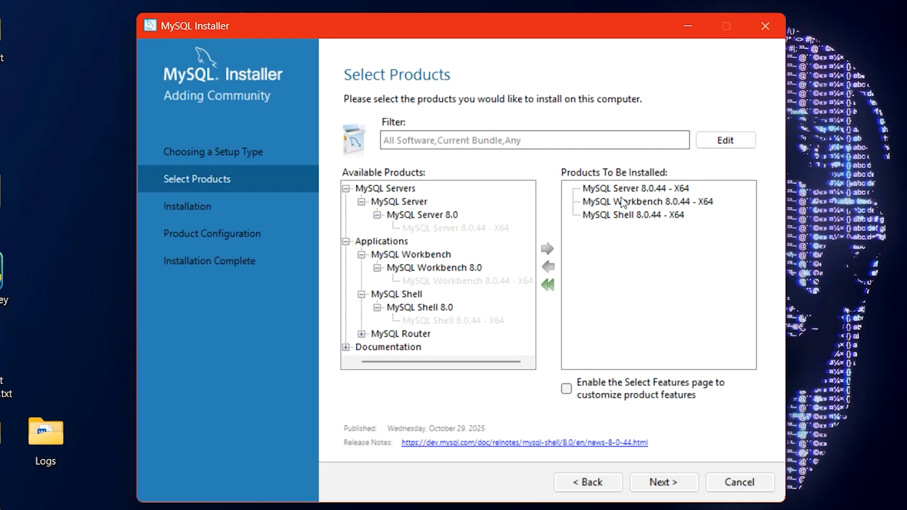
- Install the selected MySQL Server, Workbench and Shell packages and continue to product configuration
left_click(666, 484)
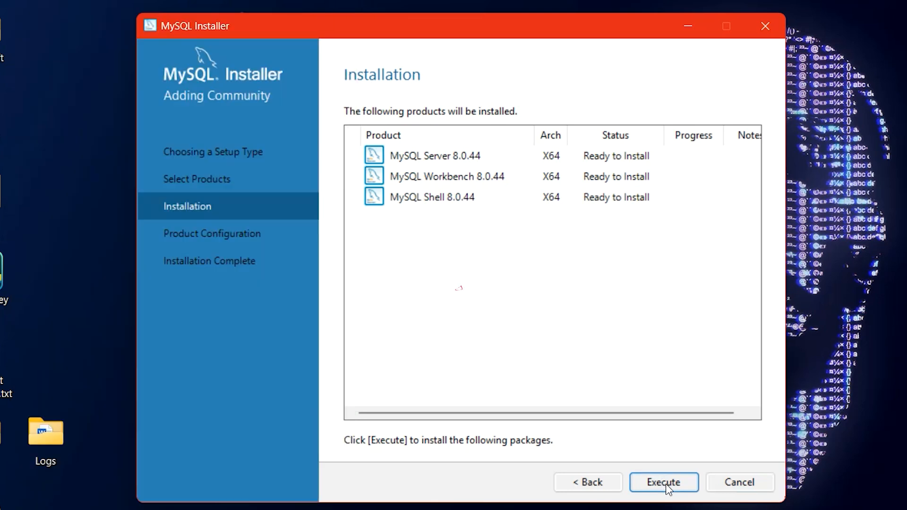
left_click(665, 484)
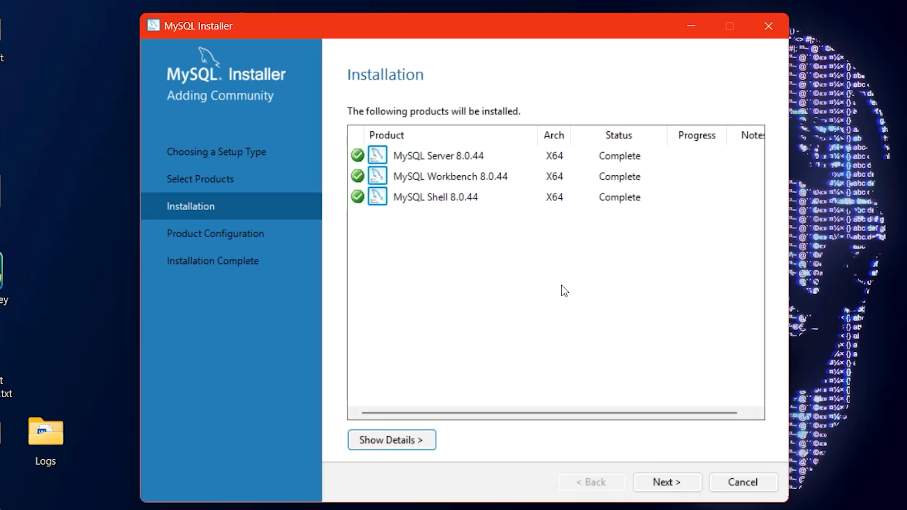
left_click(639, 482)
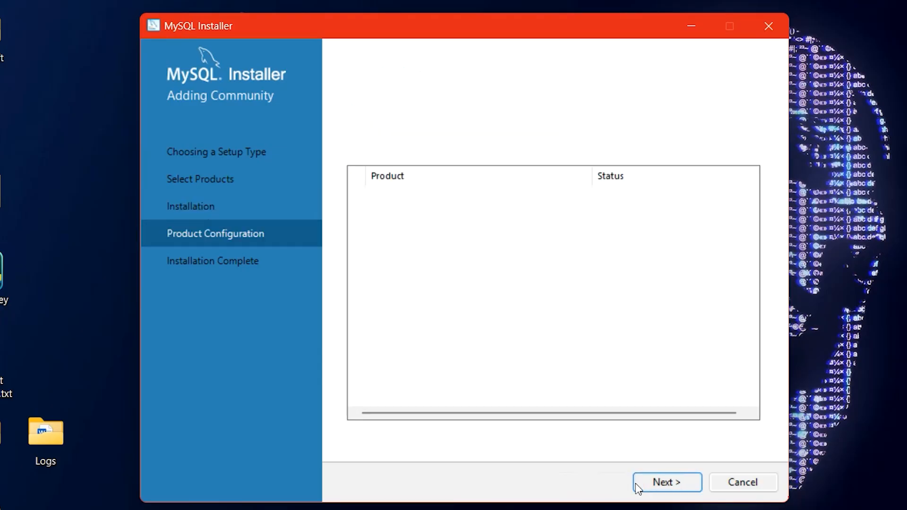
- Accept the server's default type and networking settings and use strong password encryption as the authentication method
left_click(665, 484)
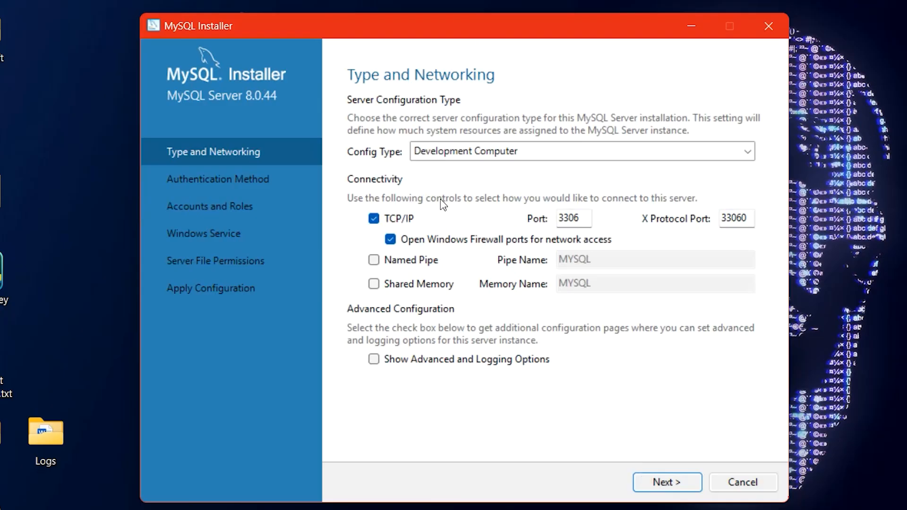
left_click(666, 484)
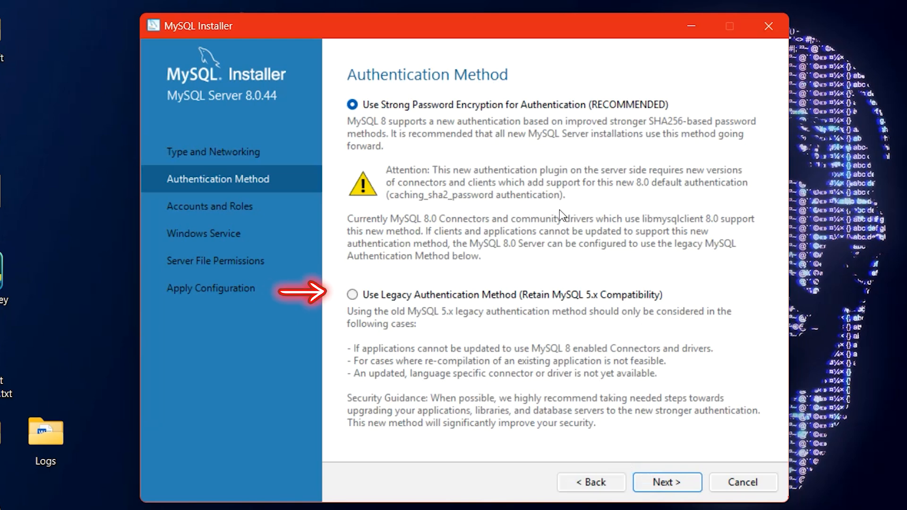
left_click(359, 103)
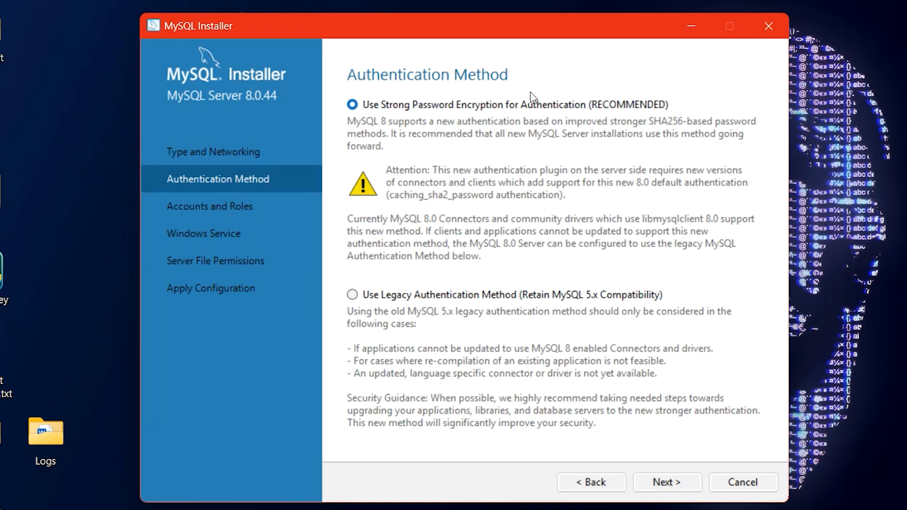
left_click(666, 482)
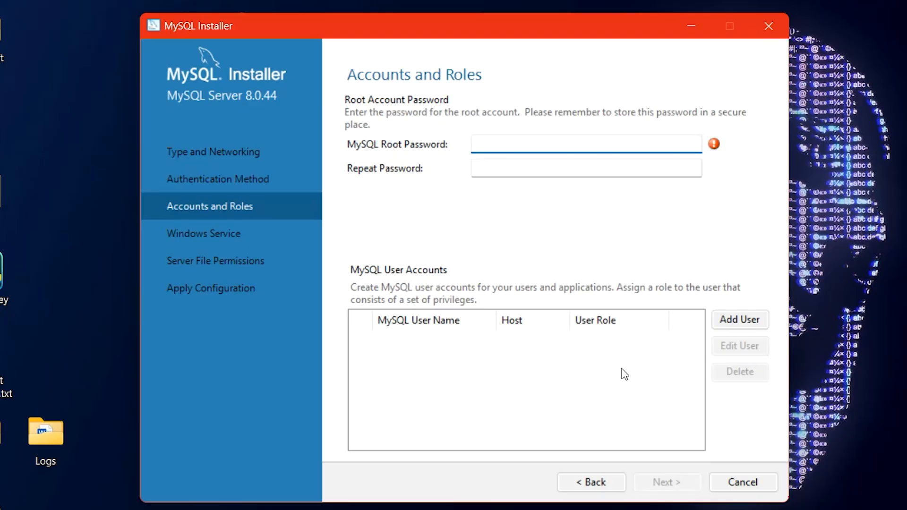
- Enter and repeat the MySQL root account password, then continue without adding user accounts
type("•••••••••••••")
key("Tab")
type("•••••••••")
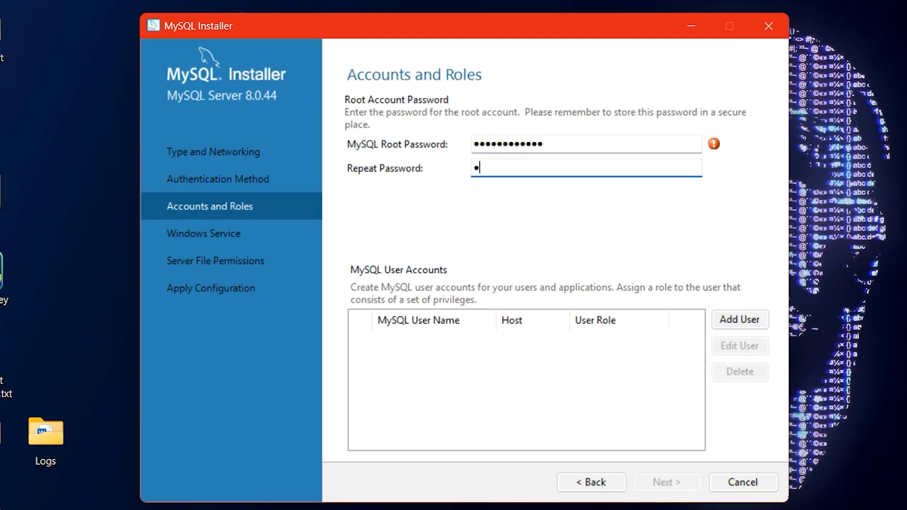
type("••••")
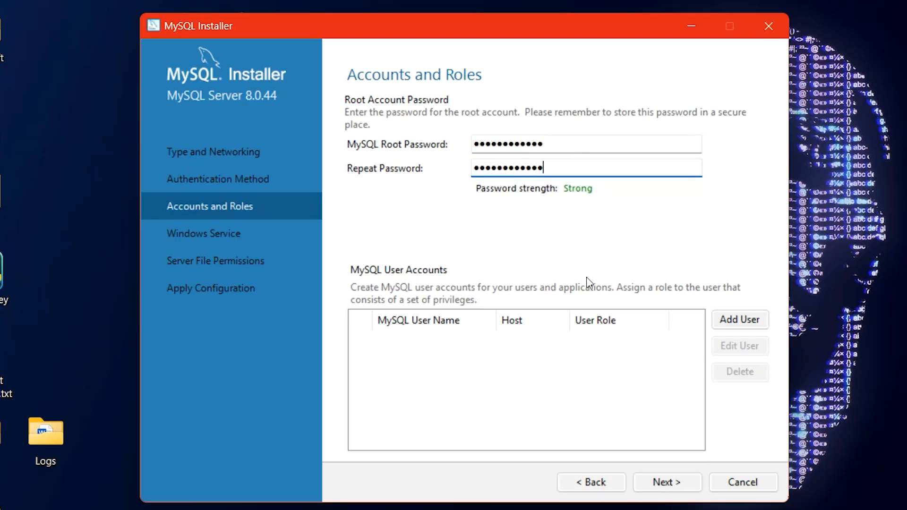
left_click(667, 482)
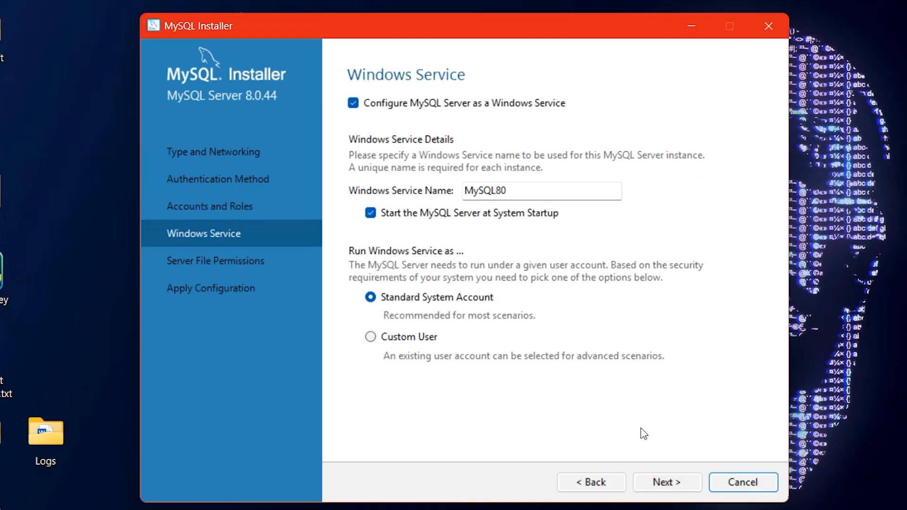
- Accept the default Windows service and server file permission settings, and apply the MySQL Server configuration
left_click(657, 481)
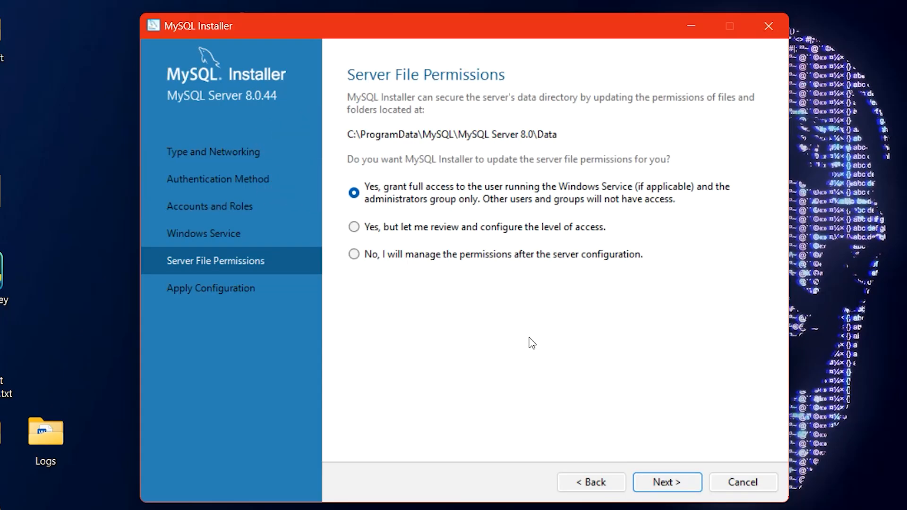
left_click(670, 482)
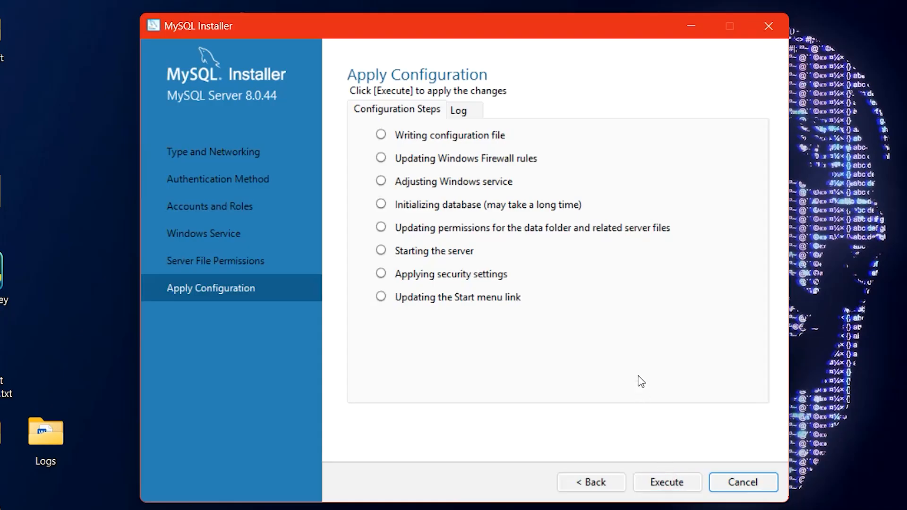
left_click(665, 482)
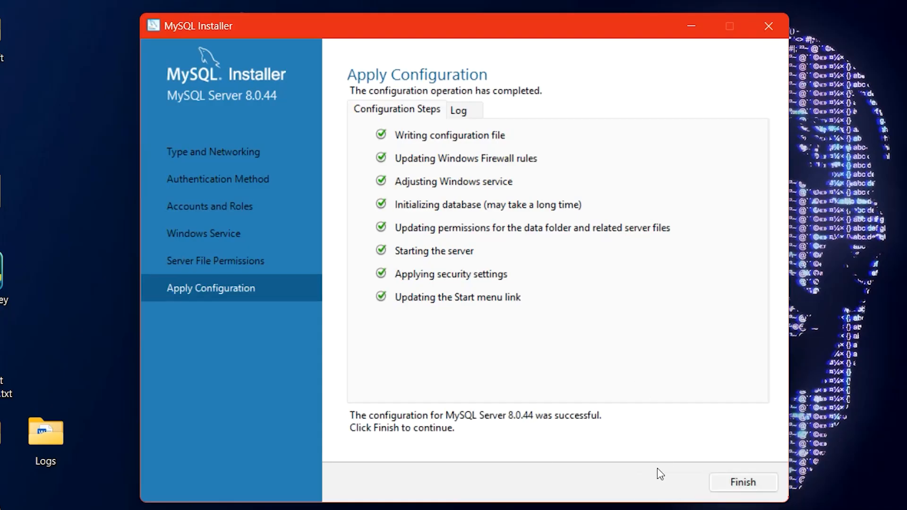
left_click(726, 477)
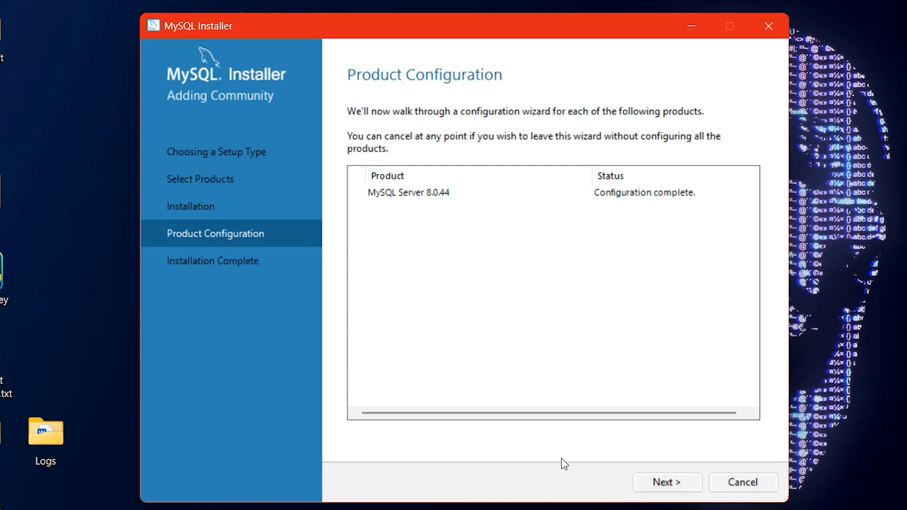
- Complete the installation with MySQL Workbench and MySQL Shell set to start after setup, and move the Shell window clear of the desktop icons
left_click(674, 483)
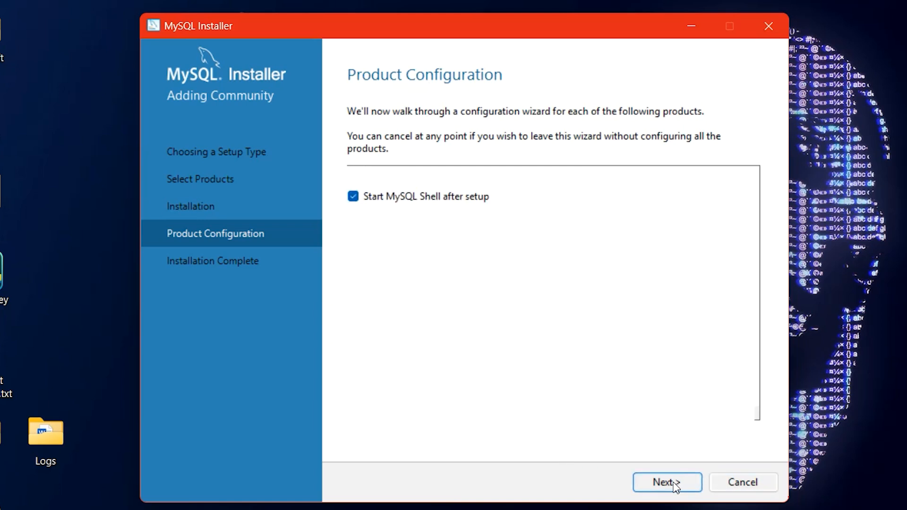
left_click(675, 483)
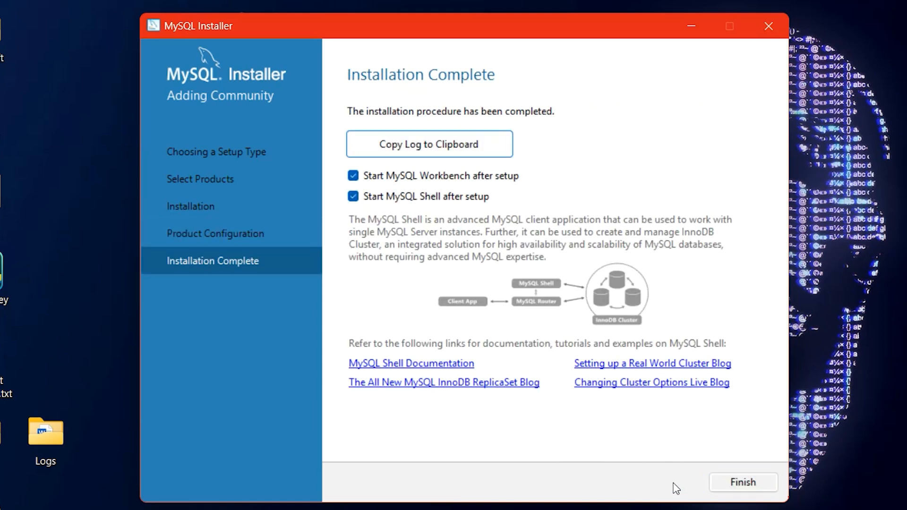
left_click(740, 481)
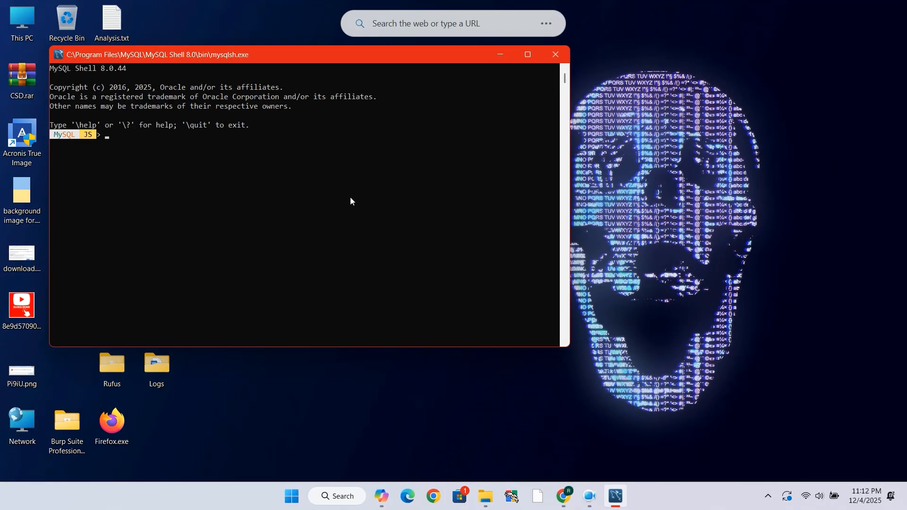
left_click_drag(280, 60, 412, 60)
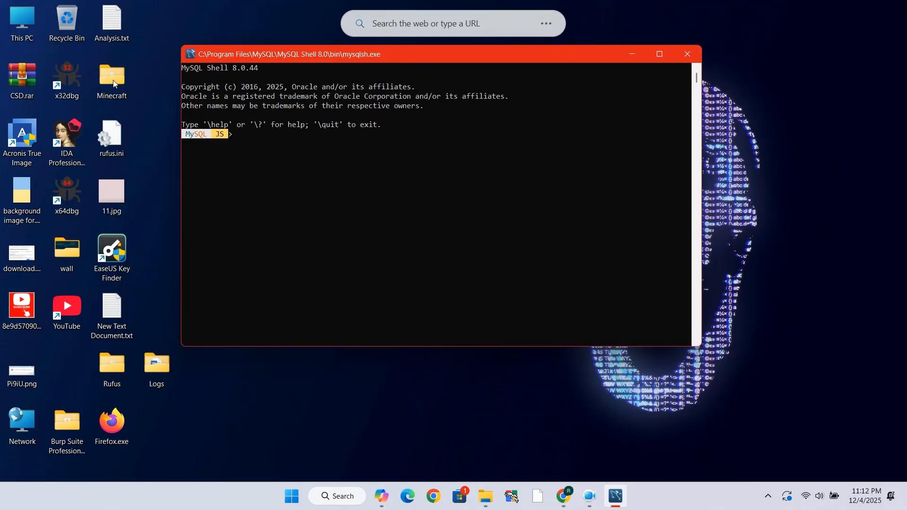
- Open the Program Files folder on the Windows (C:) drive in File Explorer
left_click(15, 34)
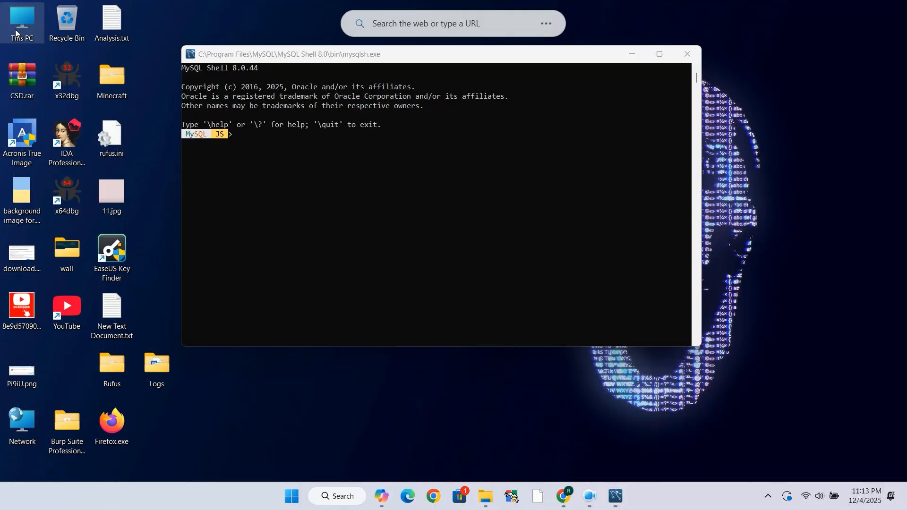
double_click(15, 29)
left_click(182, 111)
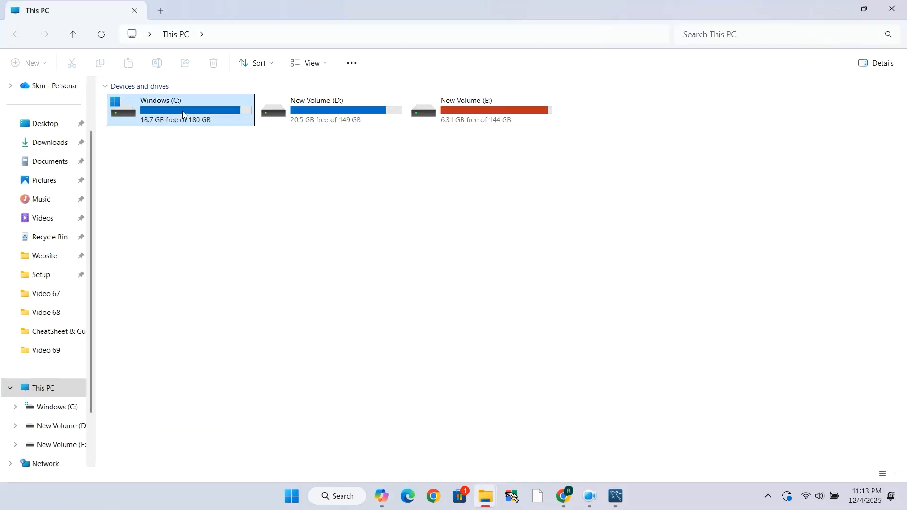
double_click(182, 111)
double_click(152, 225)
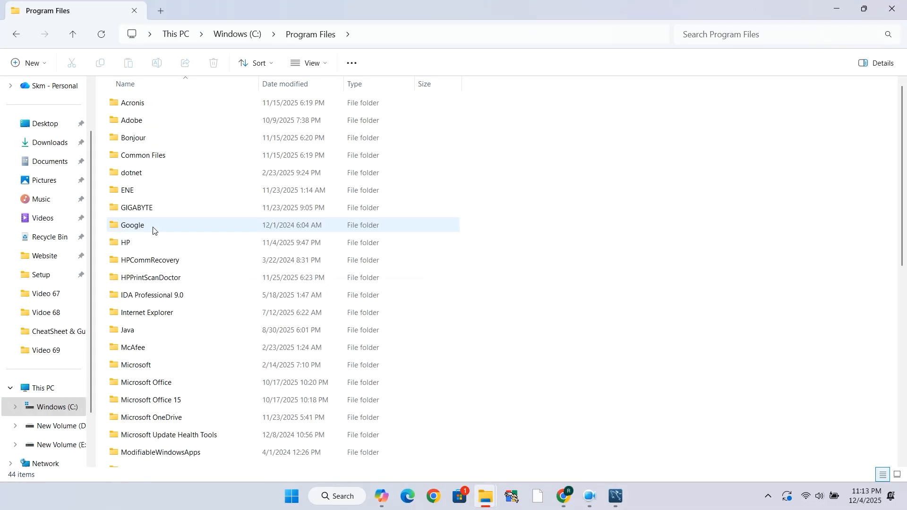
- Open the MySQL Server 8.0 folder inside the MySQL folder and select its folder path for copying
key("m")
key("m")
key("m")
key("m")
scroll(178, 304, "down", 2)
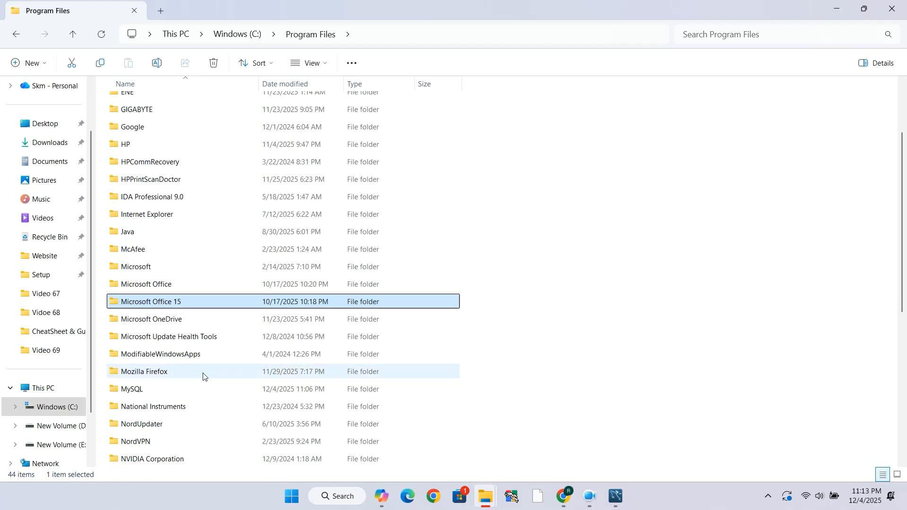
double_click(142, 391)
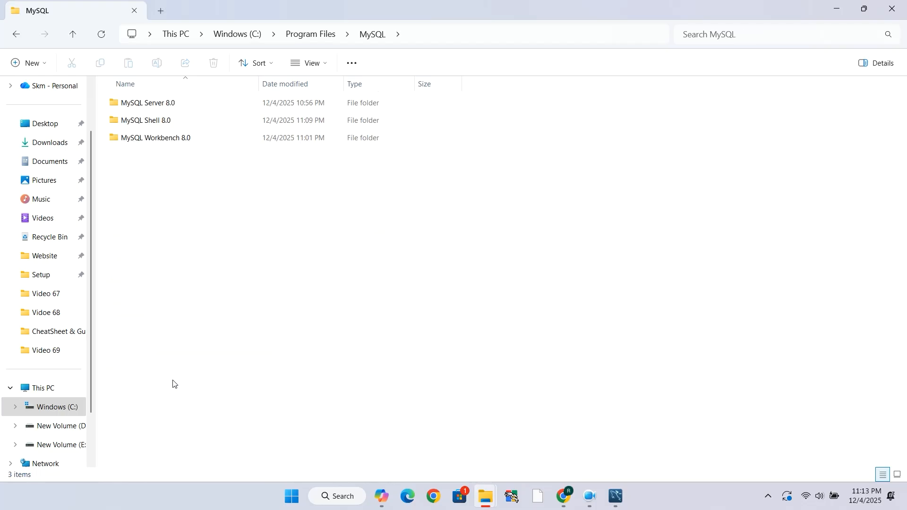
double_click(152, 107)
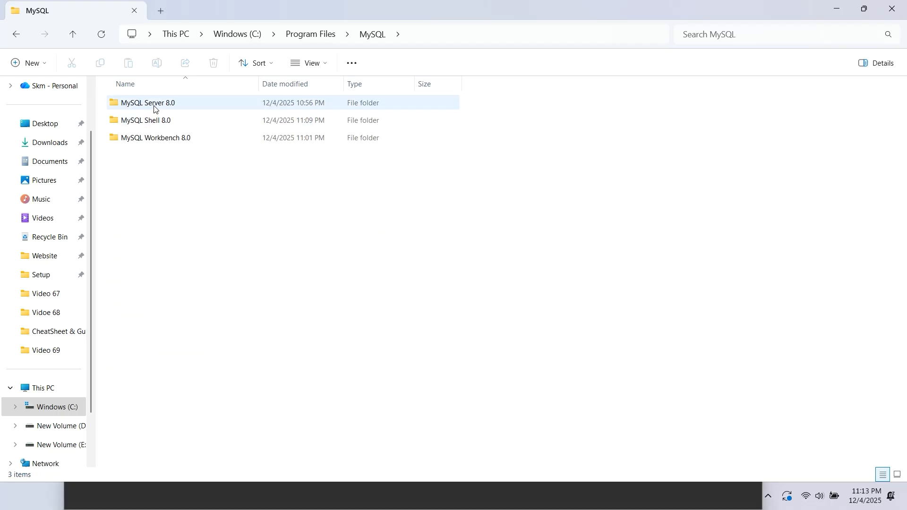
double_click(152, 105)
left_click(547, 37)
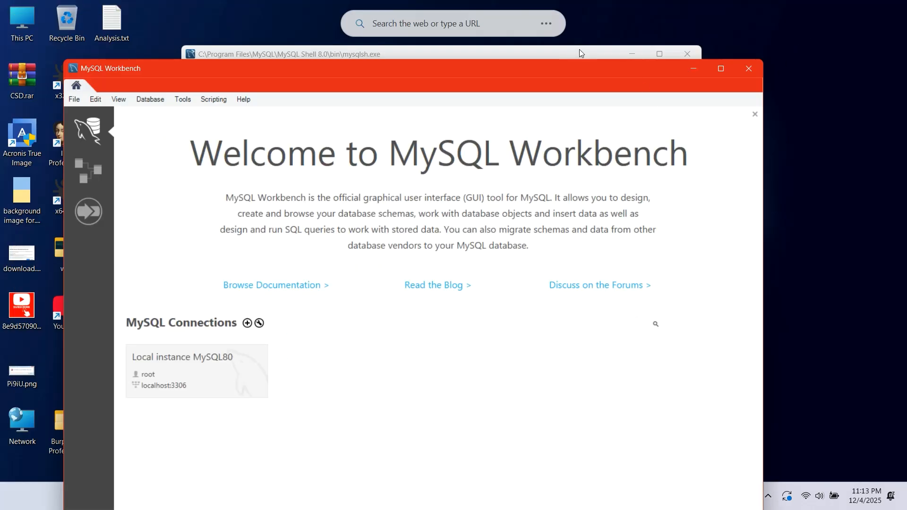
- Minimize the MySQL Shell and MySQL Workbench windows to clear the desktop
left_click(590, 54)
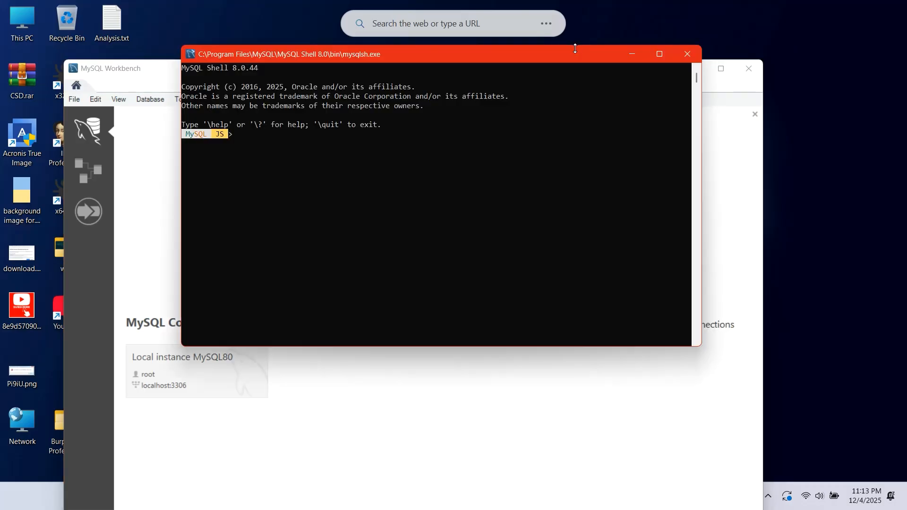
left_click(642, 58)
left_click(687, 69)
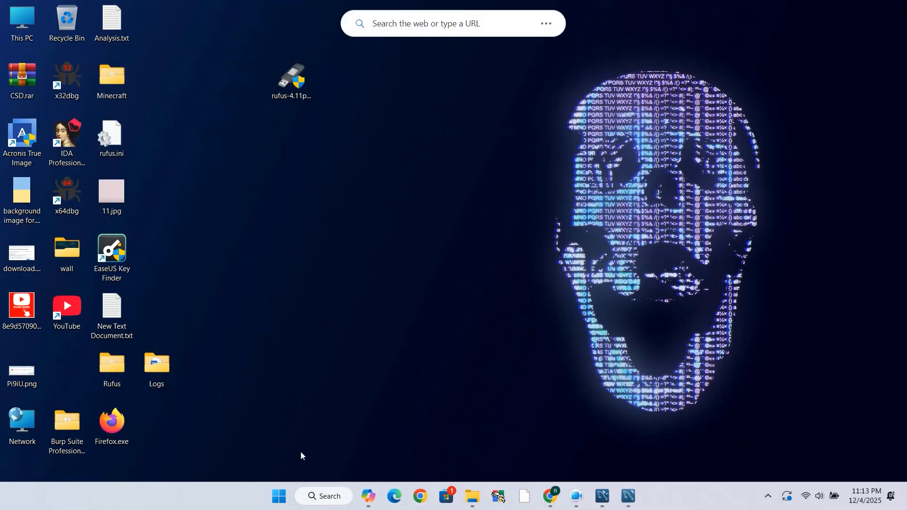
- Search Windows for "edit" and open the system environment variables settings
left_click(280, 487)
type("edit")
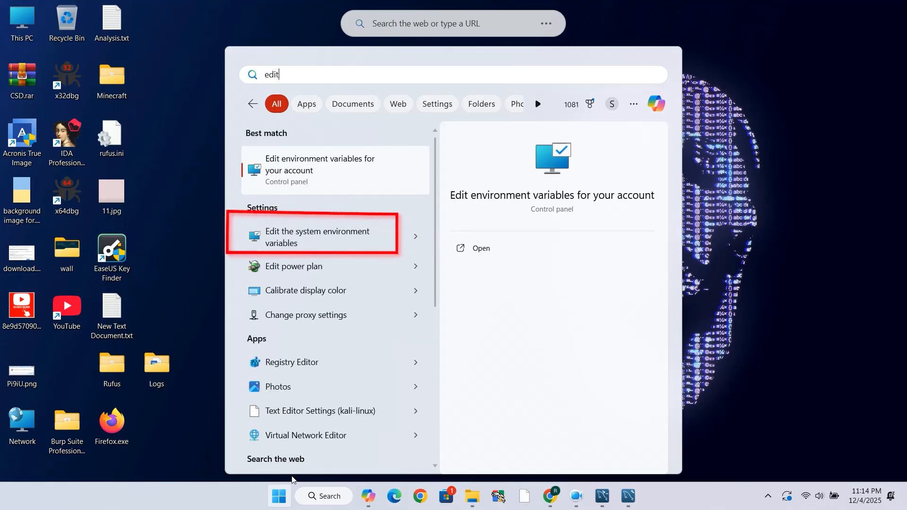
left_click(340, 237)
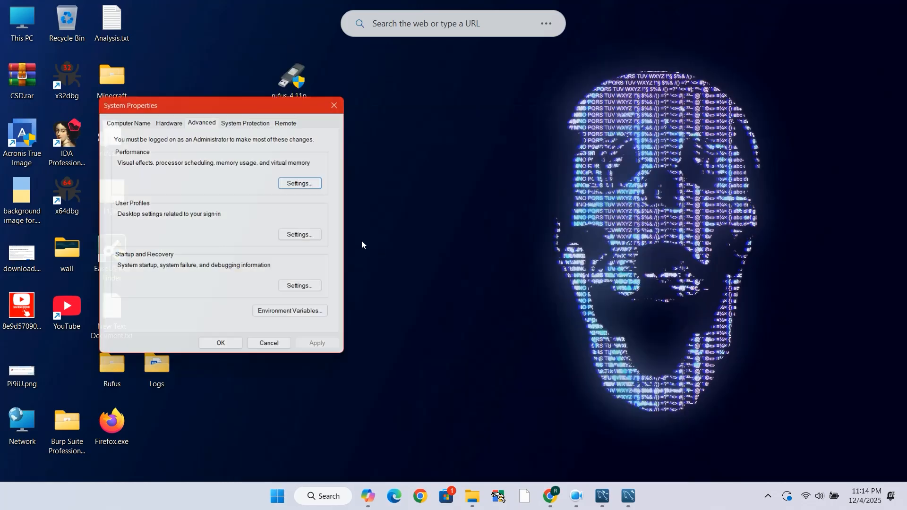
left_click_drag(258, 108, 426, 99)
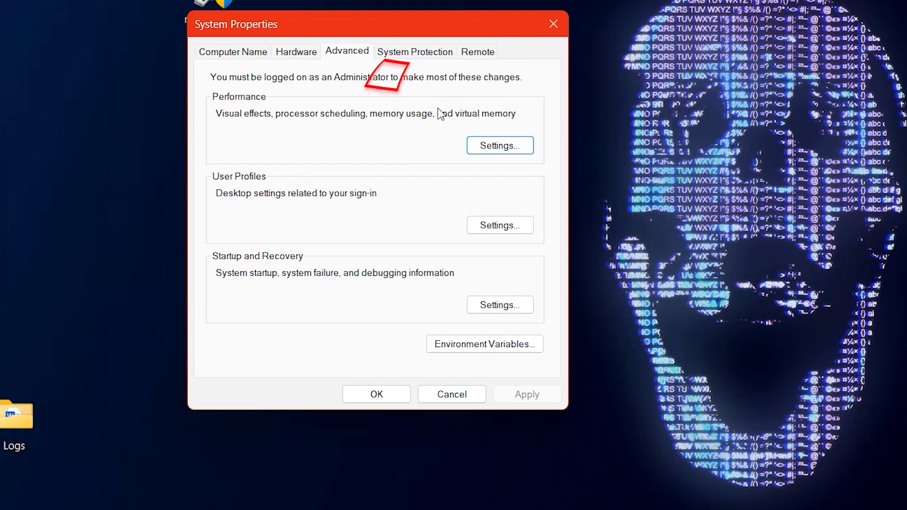
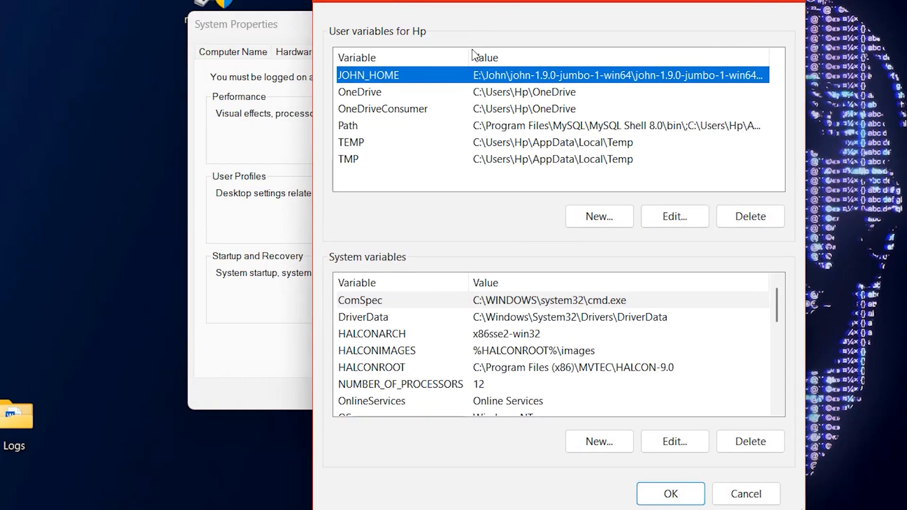
- Add the copied MySQL Server folder path as a new entry in the system Path variable and save the changes
scroll(477, 293, "down", 2)
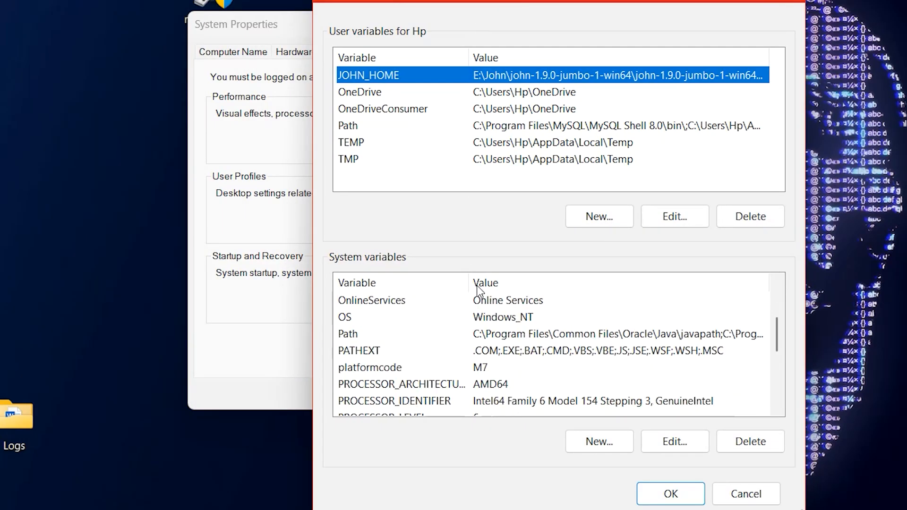
left_click(415, 337)
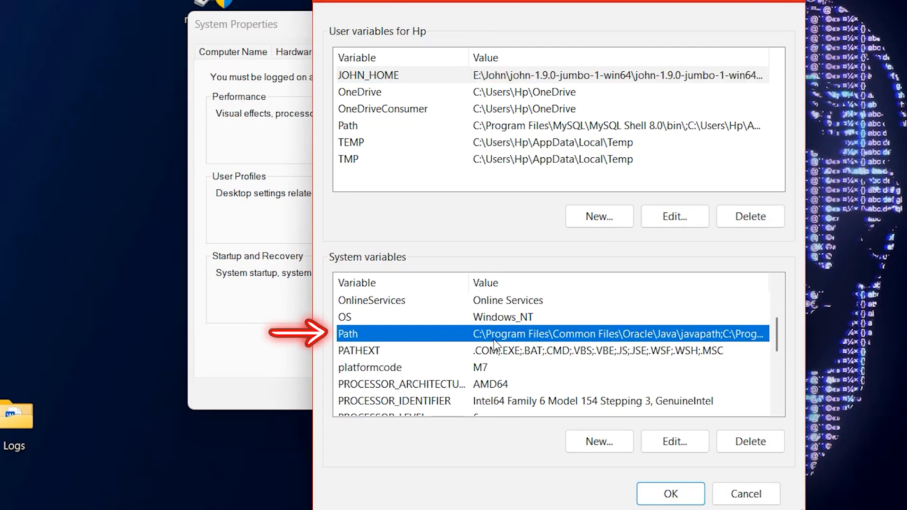
double_click(536, 336)
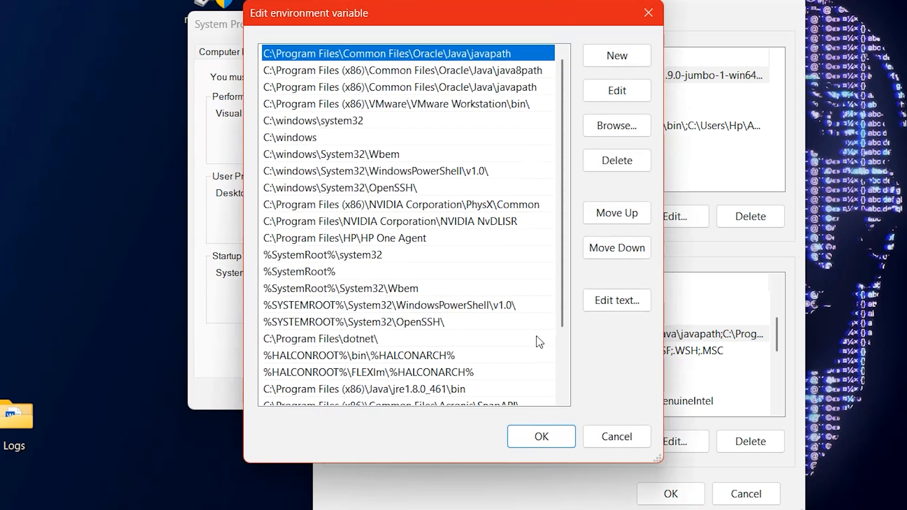
left_click(616, 56)
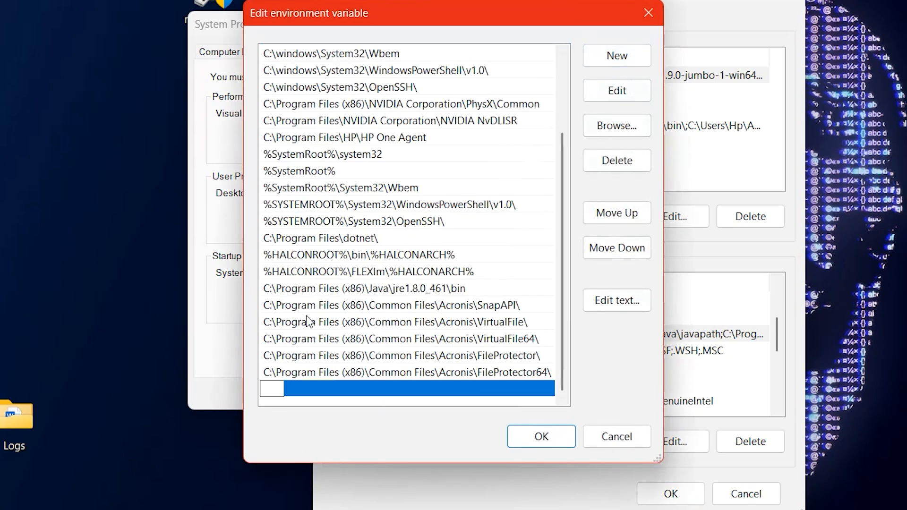
right_click(276, 384)
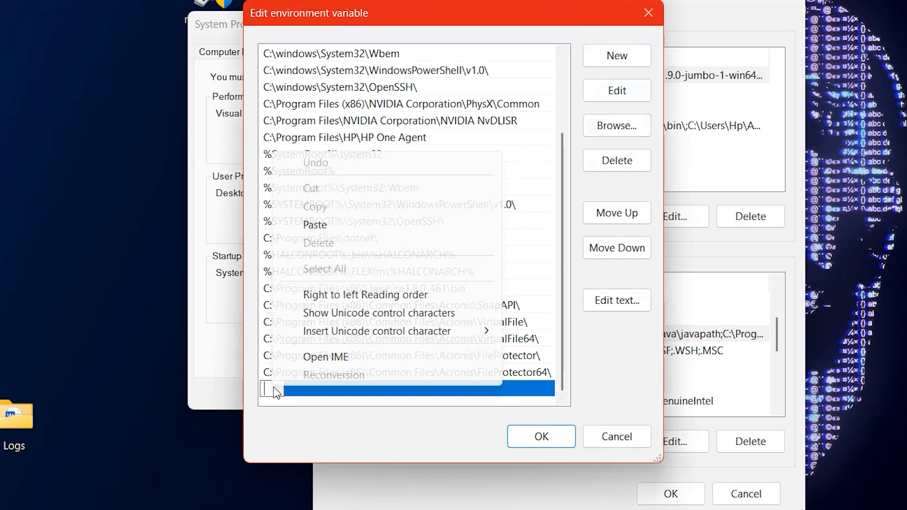
left_click(318, 225)
left_click(520, 434)
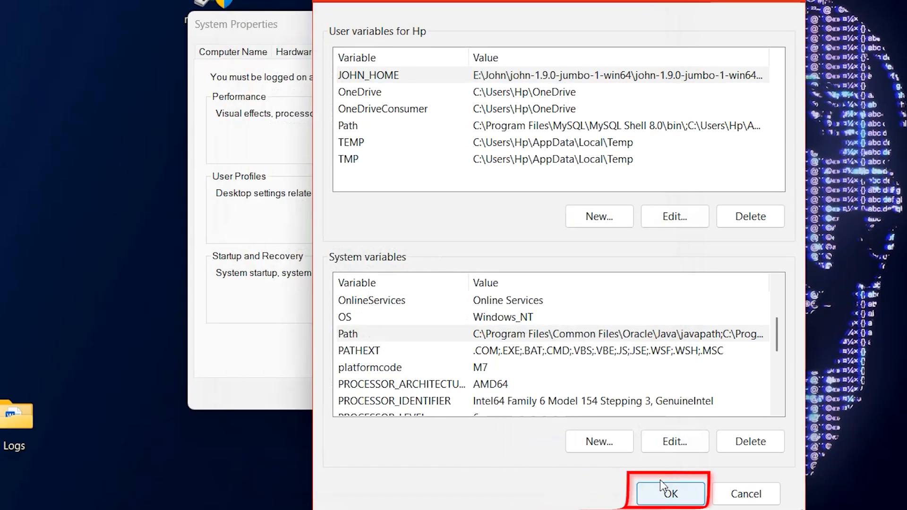
left_click(669, 491)
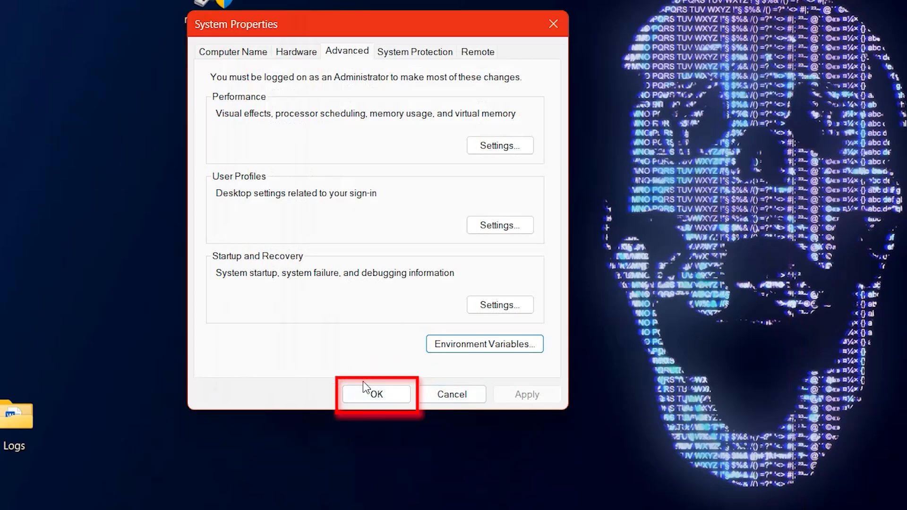
left_click(373, 394)
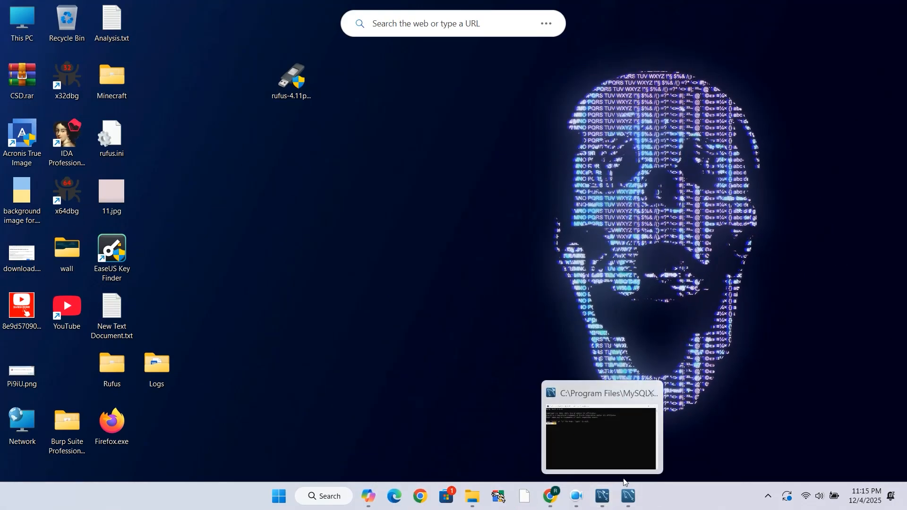
- Search Windows for "cmd" and open Command Prompt
left_click(279, 496)
type("c")
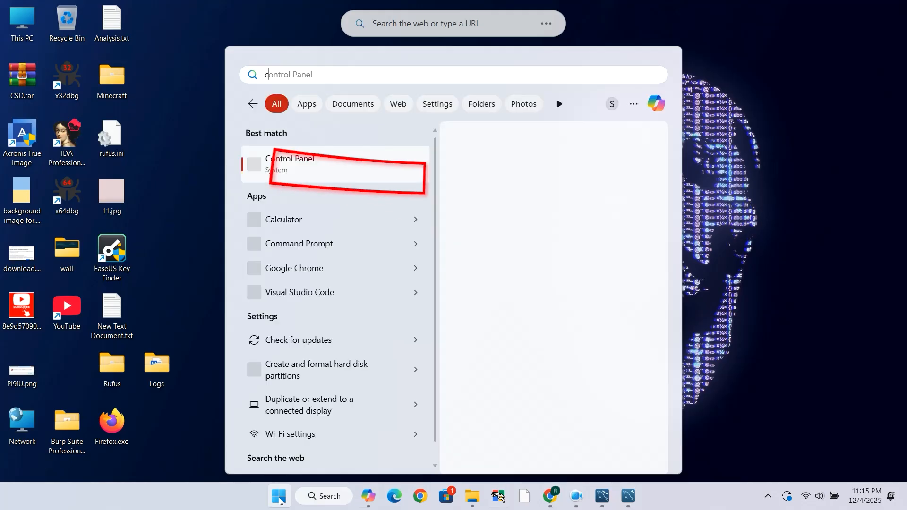
type("md")
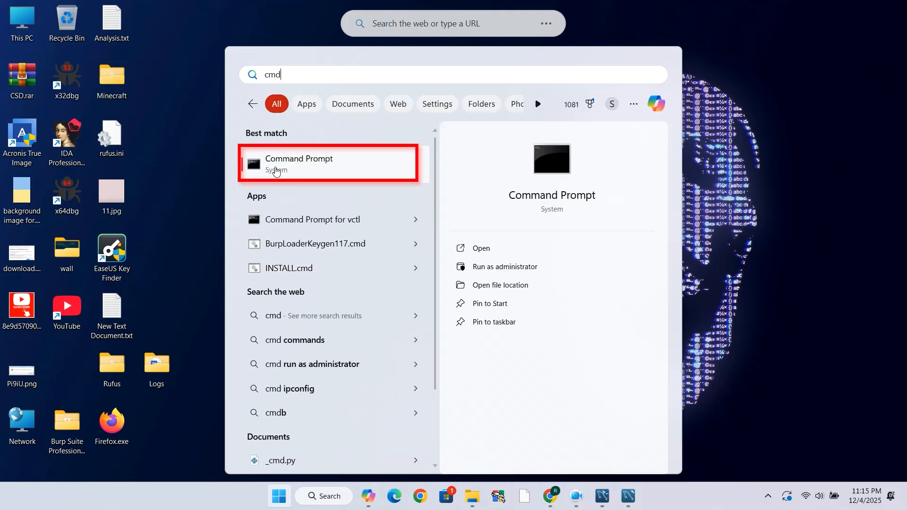
left_click(276, 171)
left_click_drag(433, 92, 430, 90)
- Log in to the MySQL server as root with "mysql -u root -p", entering the root password
type("mysql")
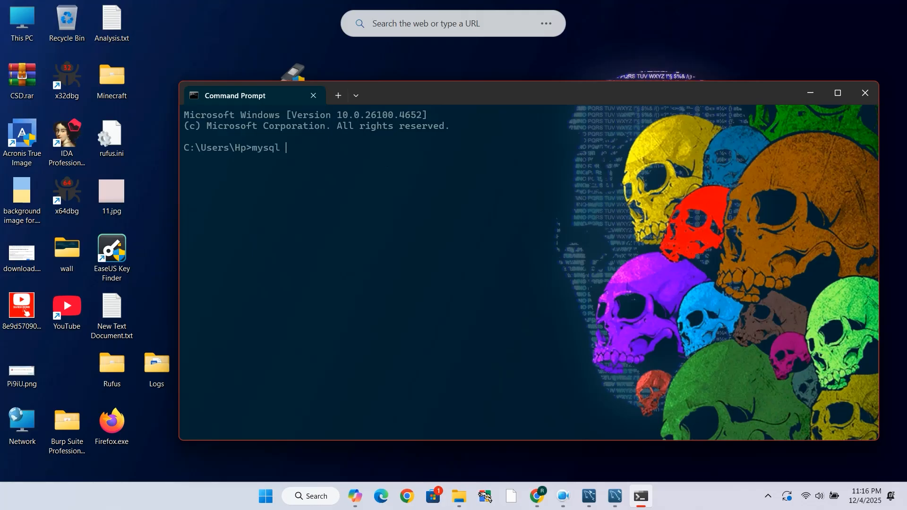
type(" -u root -p")
key("Return")
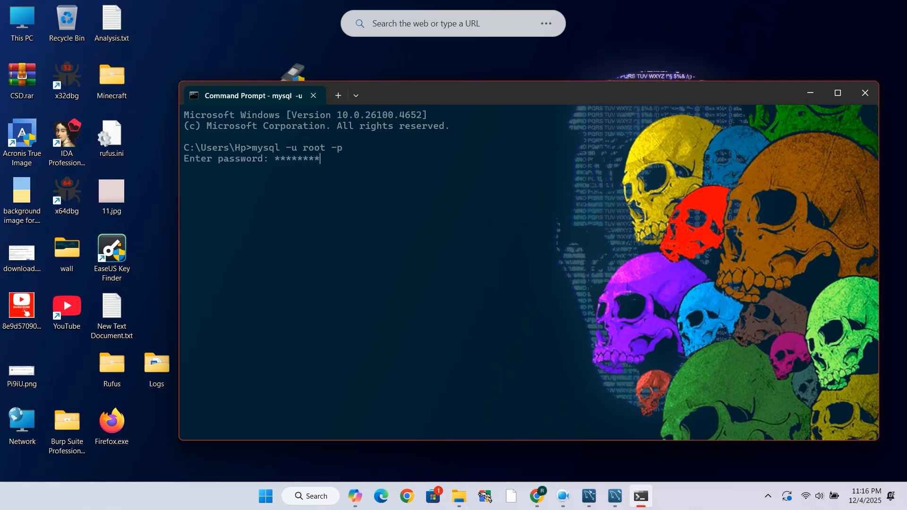
type("************")
key("Return")
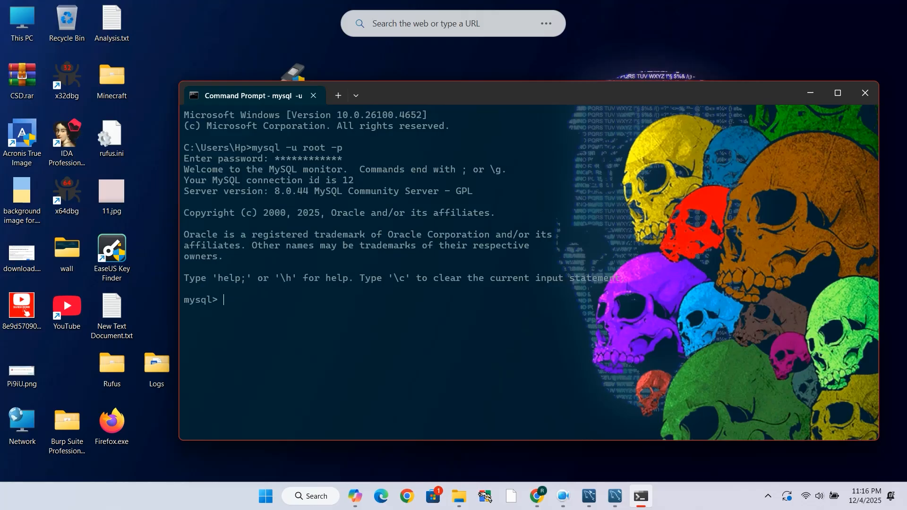
- List the server's databases and create a new database named fixbyte
type("show databases;")
key("Return")
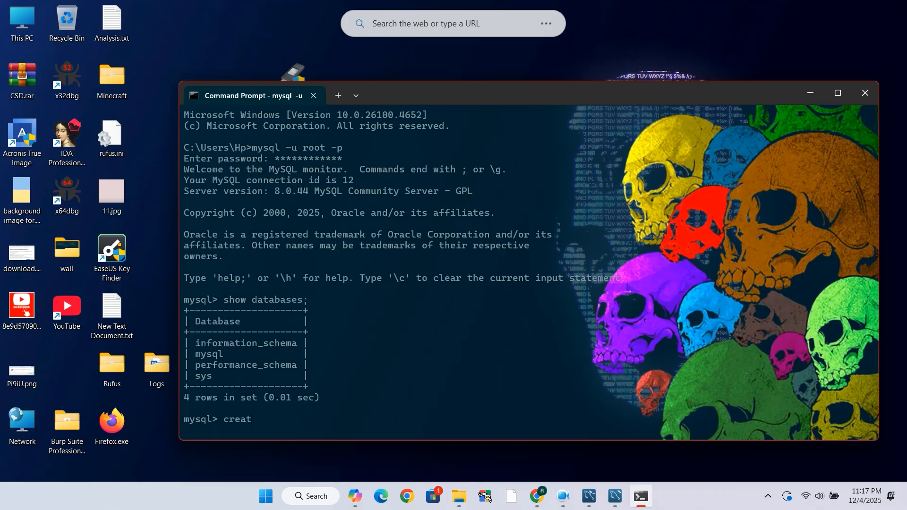
type("create database fixbyte;")
key("Return")
- List the databases again to check for the fixbyte entry, and minimize the Command Prompt window
key("Up")
key("Up")
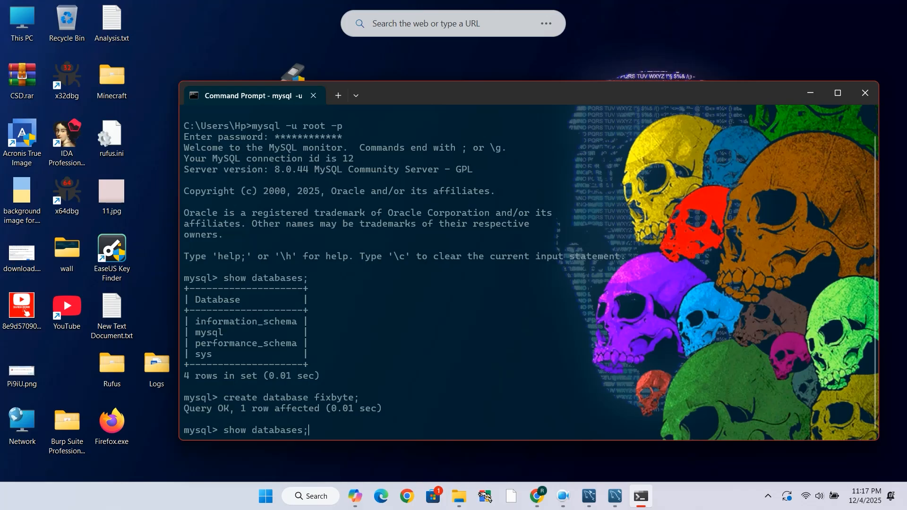
key("Return")
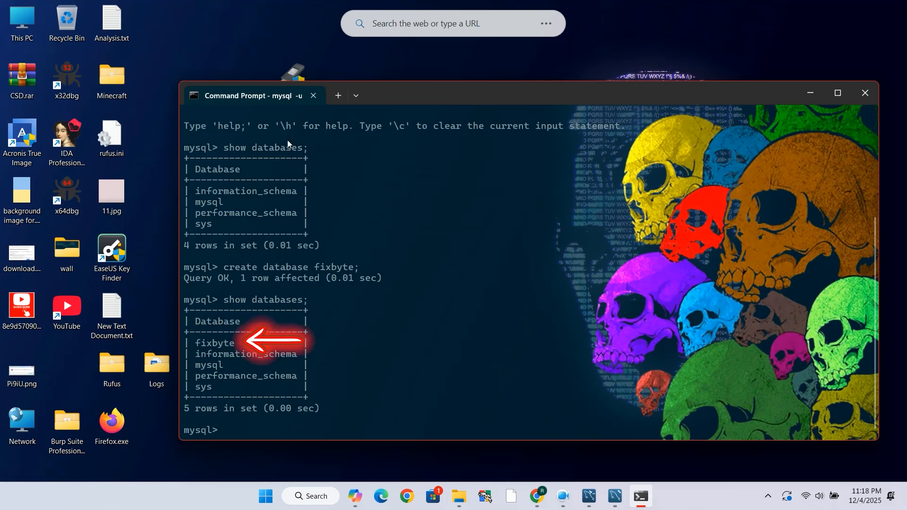
left_click_drag(195, 344, 236, 346)
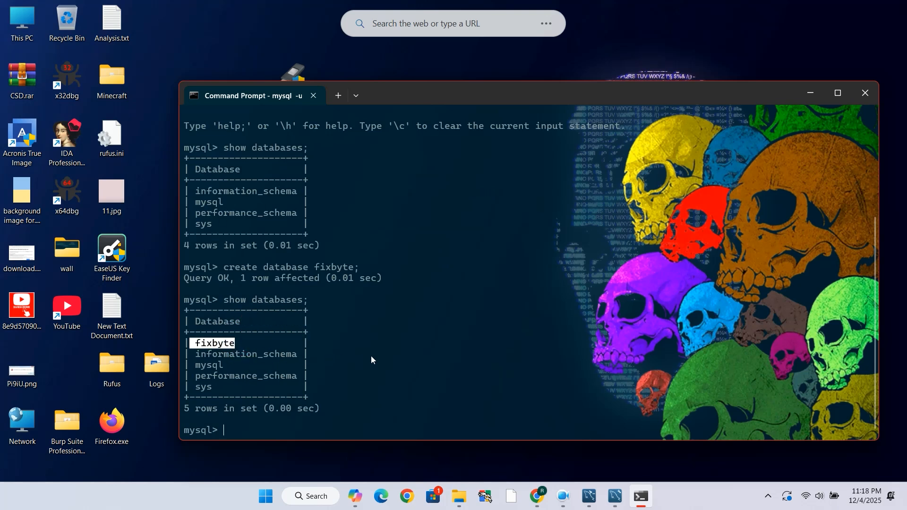
left_click(371, 381)
left_click(865, 93)
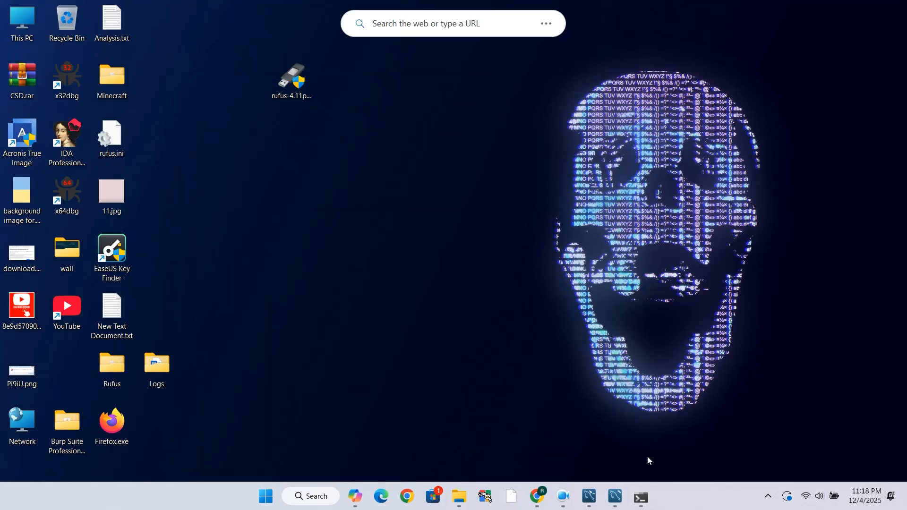
- Switch to MySQL Workbench and connect to Local instance MySQL80 with the root password, saving the password in the vault
left_click(618, 500)
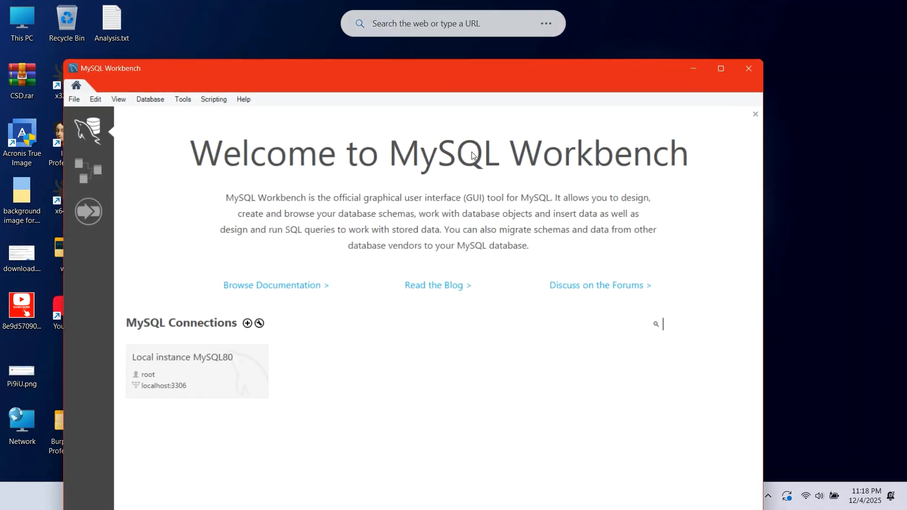
left_click_drag(471, 77, 496, 27)
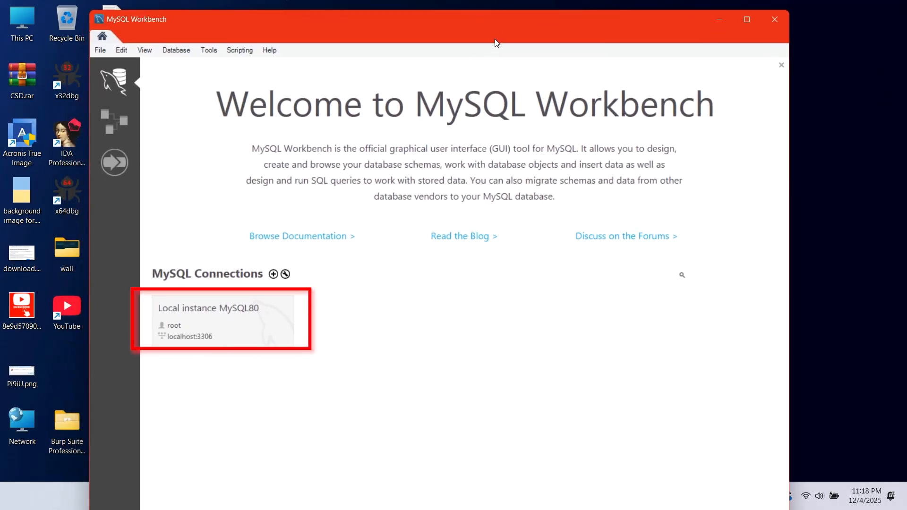
left_click(245, 319)
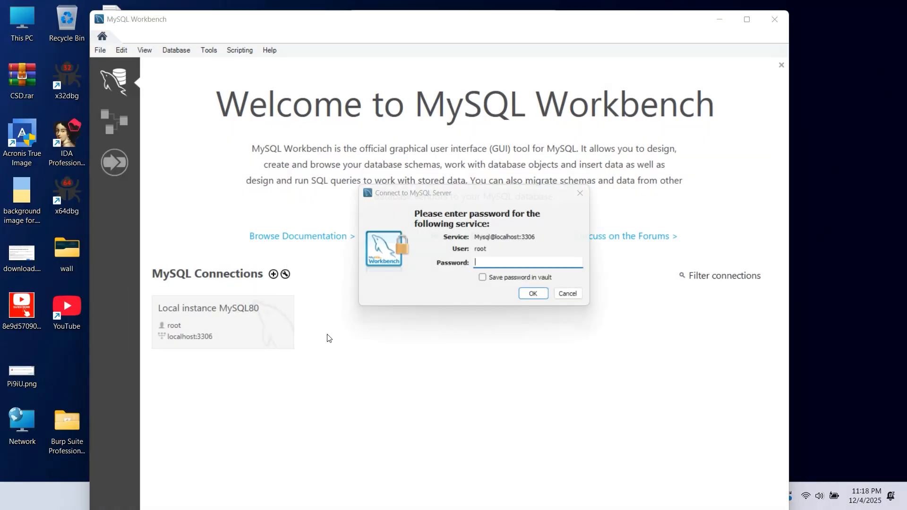
type("************")
left_click(486, 281)
left_click(539, 298)
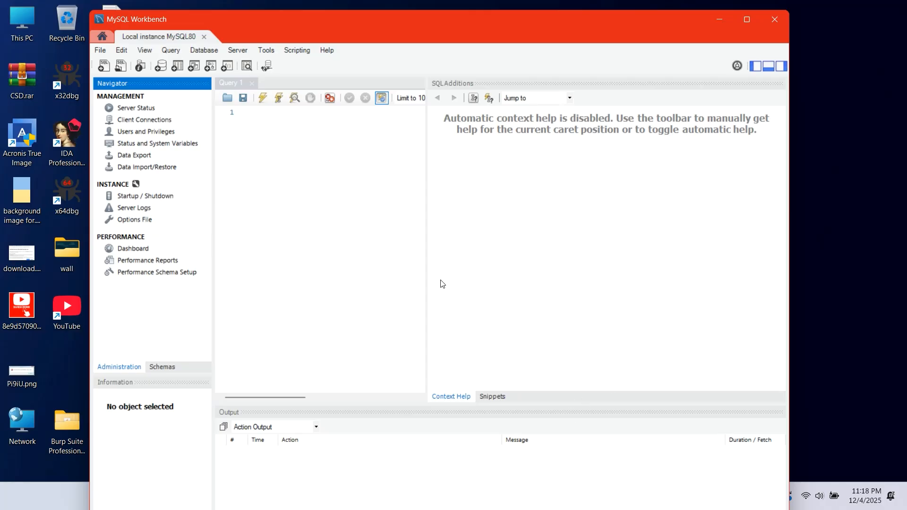
- Close the MySQL Workbench and MySQL Shell windows and bring the Command Prompt window back up
left_click(397, 32)
left_click_drag(397, 16, 392, 6)
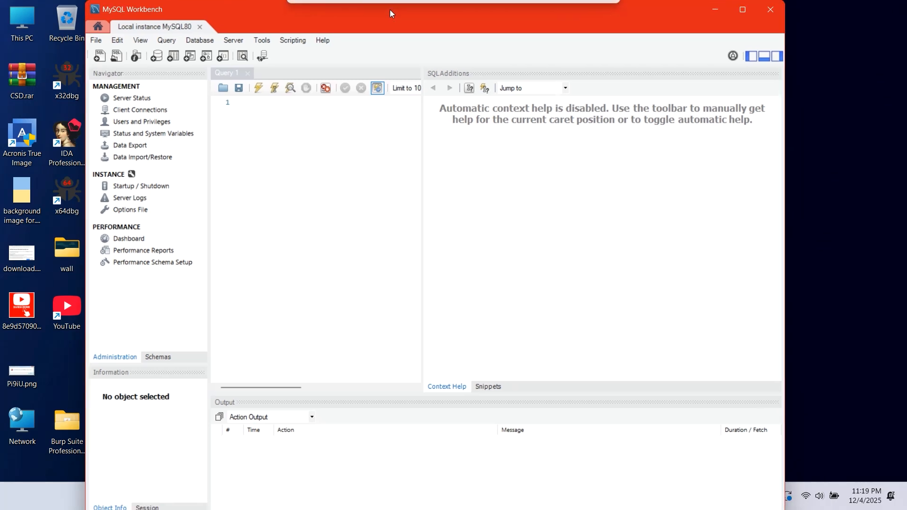
left_click(771, 8)
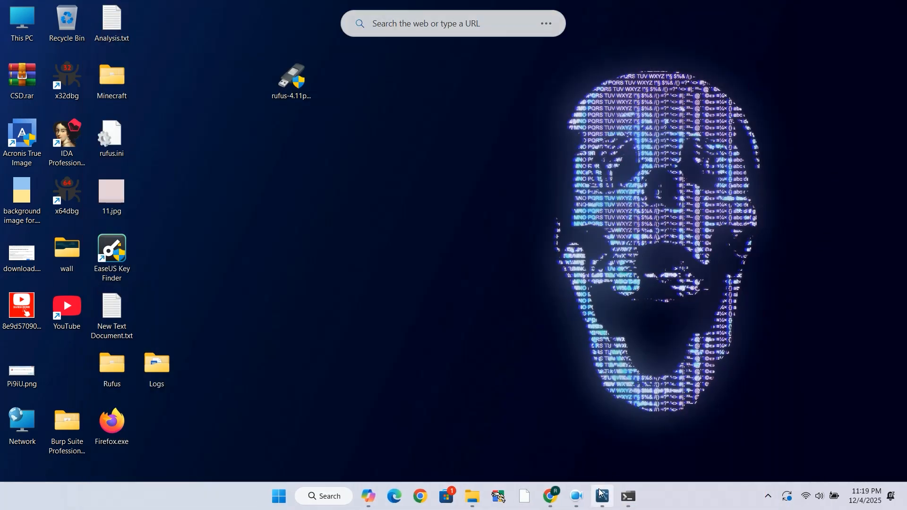
left_click(600, 494)
left_click(687, 55)
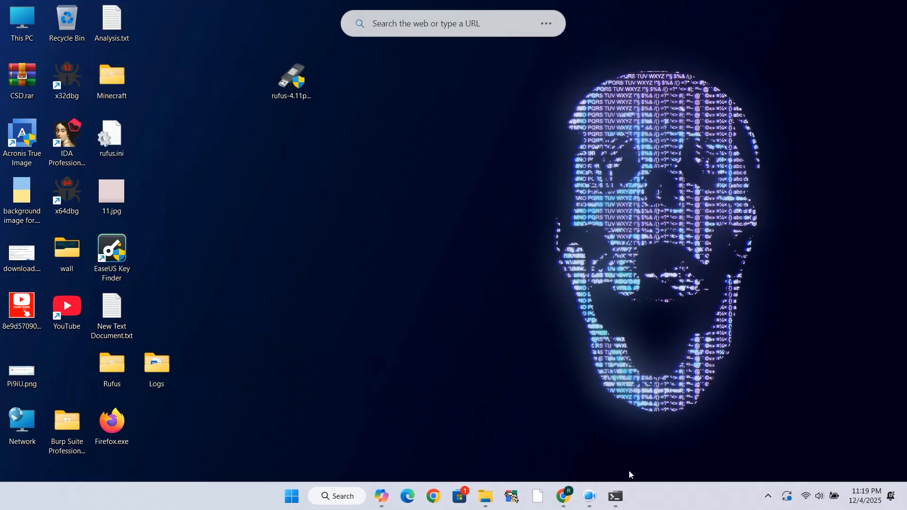
left_click(622, 496)
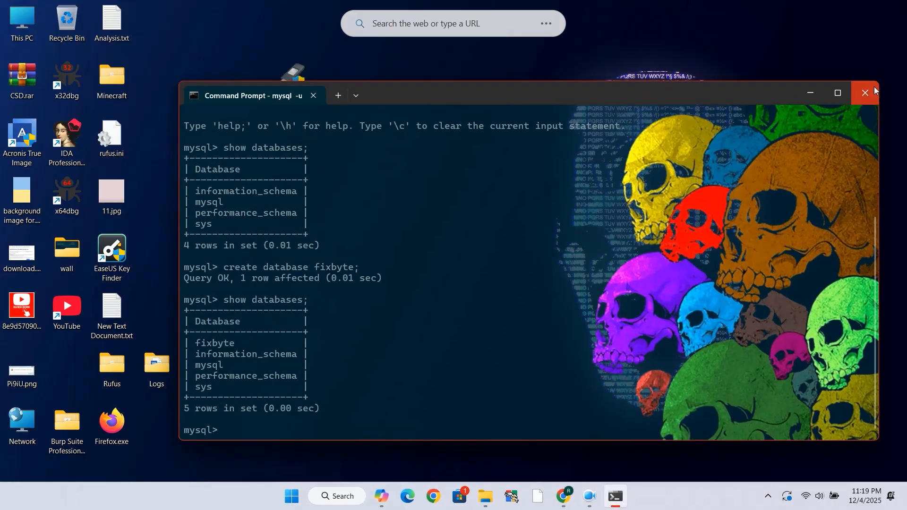